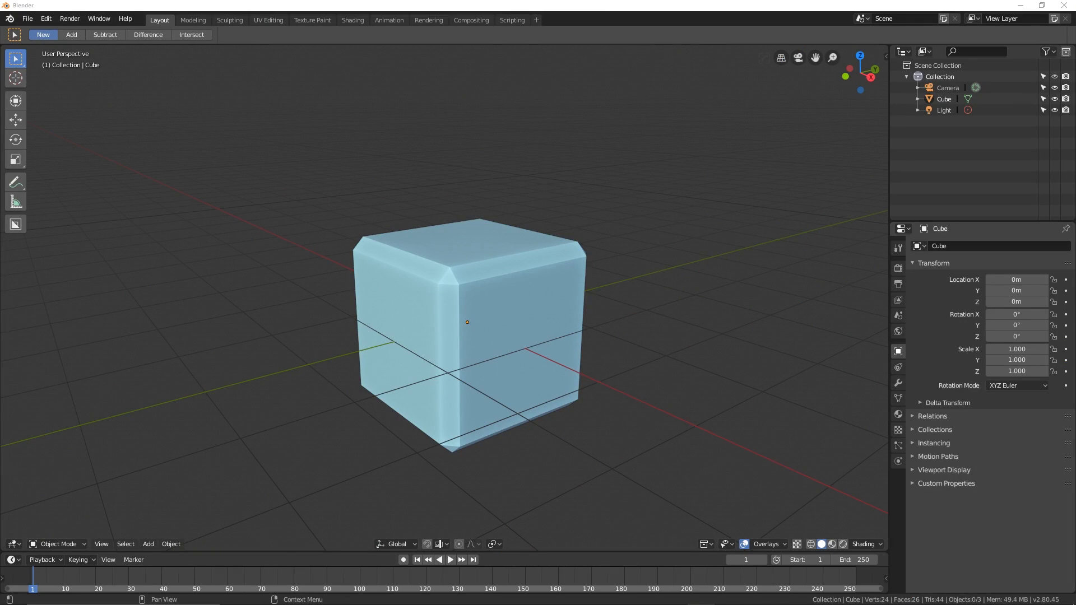
Deselect the cube, widen the outliner and add a new collection to the scene
click(757, 295)
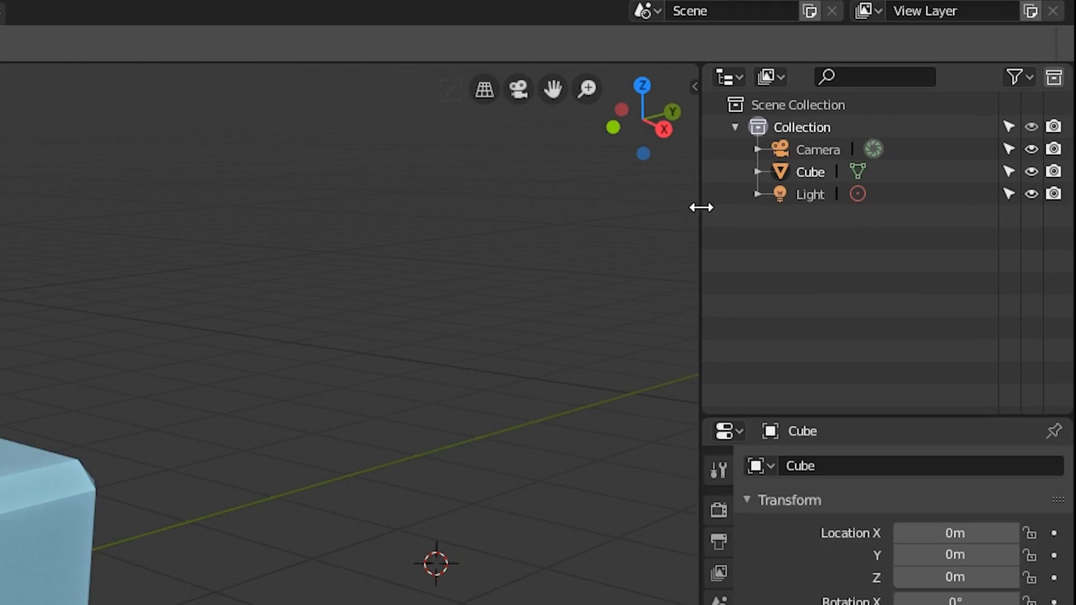
drag(701, 207, 591, 211)
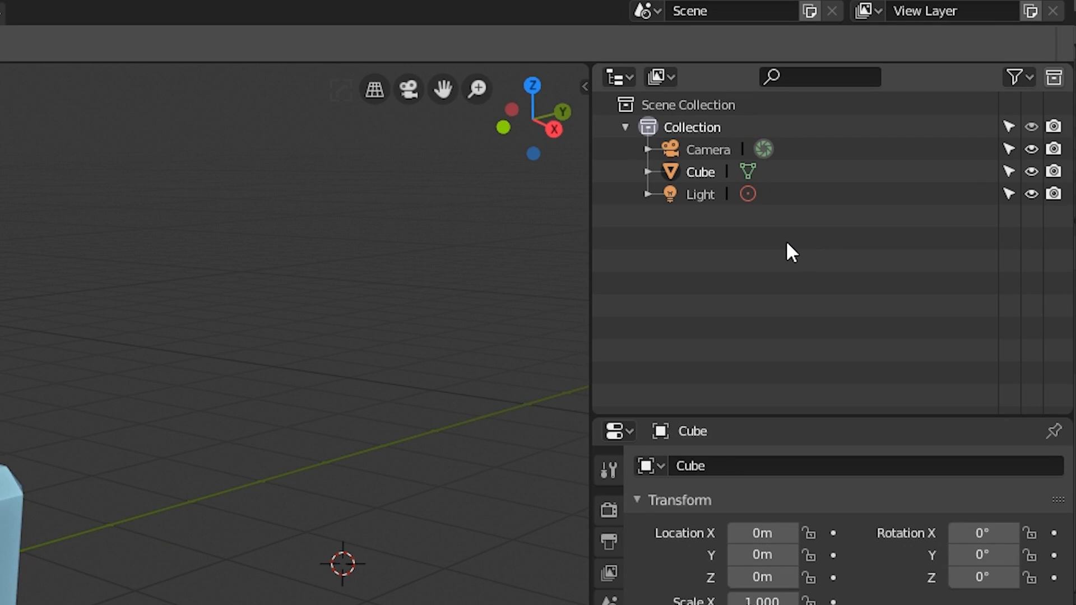
click(1055, 79)
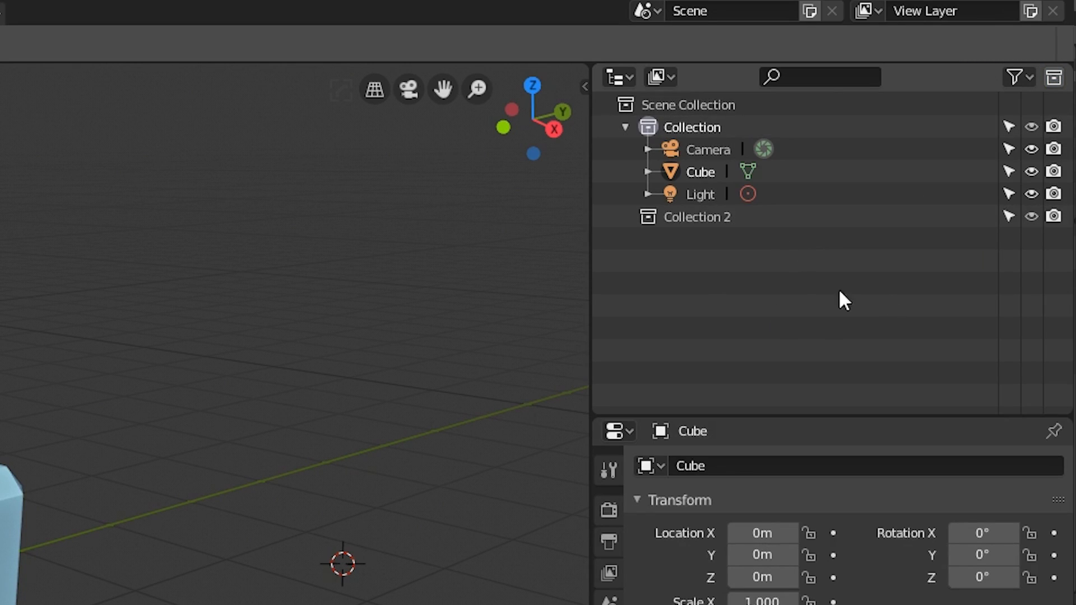
Add a third collection to the scene and delete it again
right_click(703, 275)
click(657, 277)
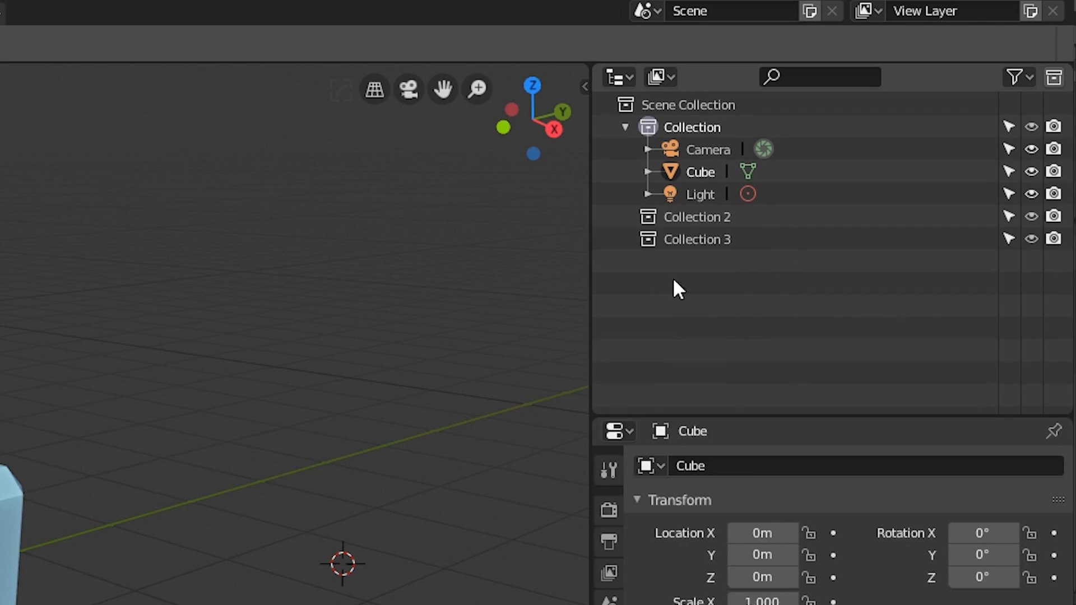
click(716, 237)
key(x)
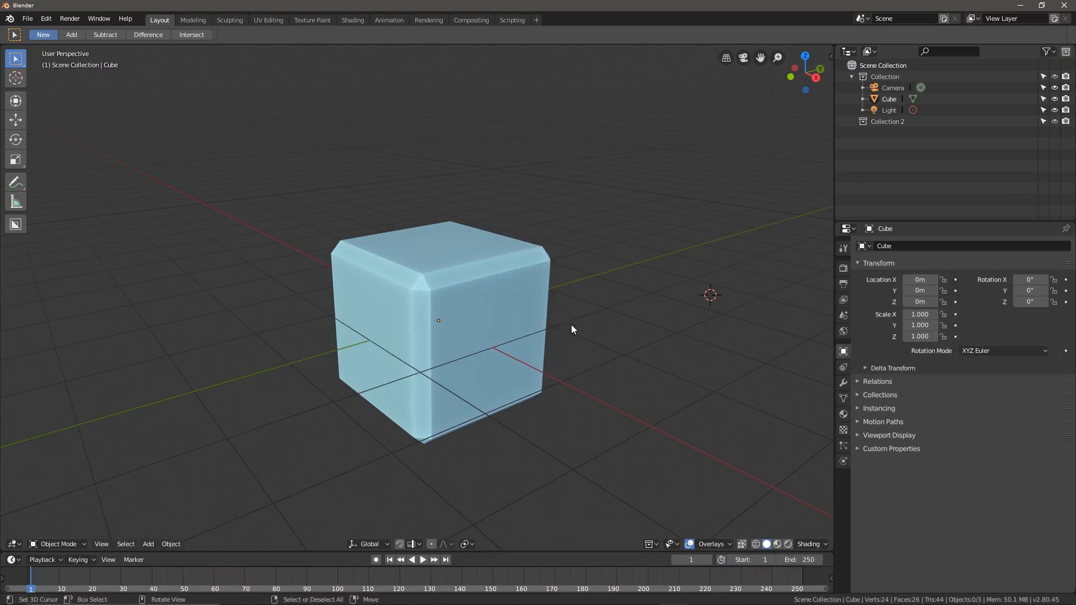
Add a cube mesh and clear its location so it sits at the world origin
key(shift+a)
mouse_move(55, 228)
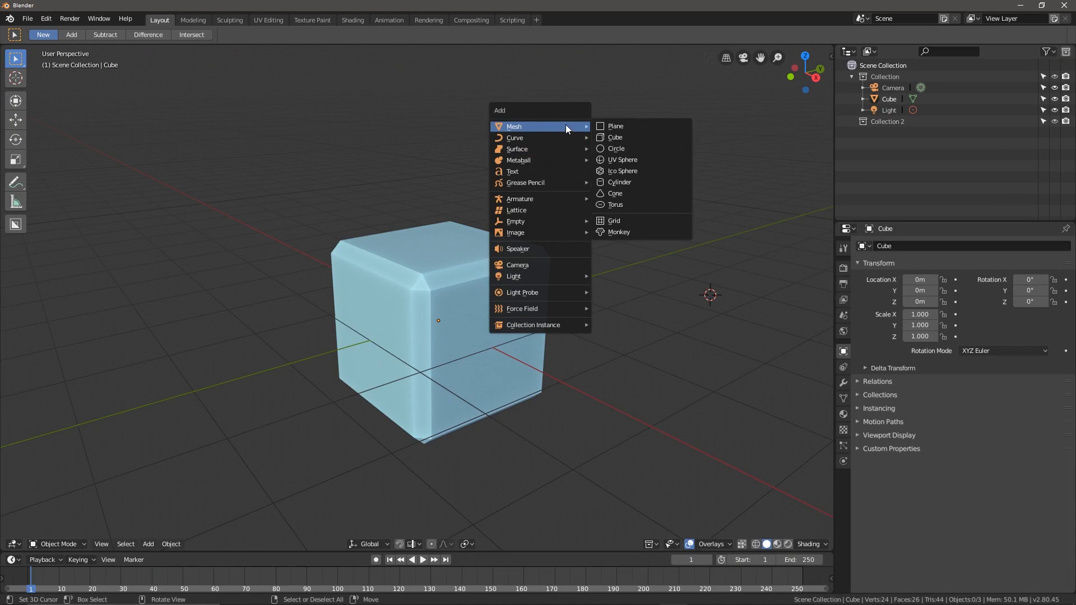
click(630, 138)
key(alt+g)
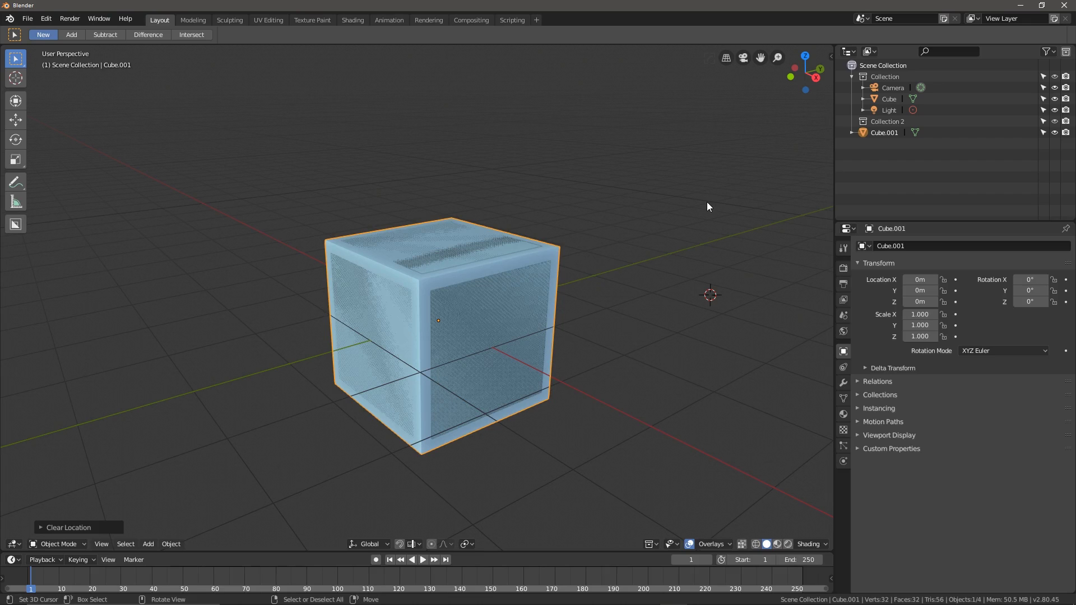
In Edit Mode, scale the new cube's mesh down slightly and shift it along X to protrude from the original cube
key(ctrl+Tab)
click(763, 207)
key(s)
click(703, 218)
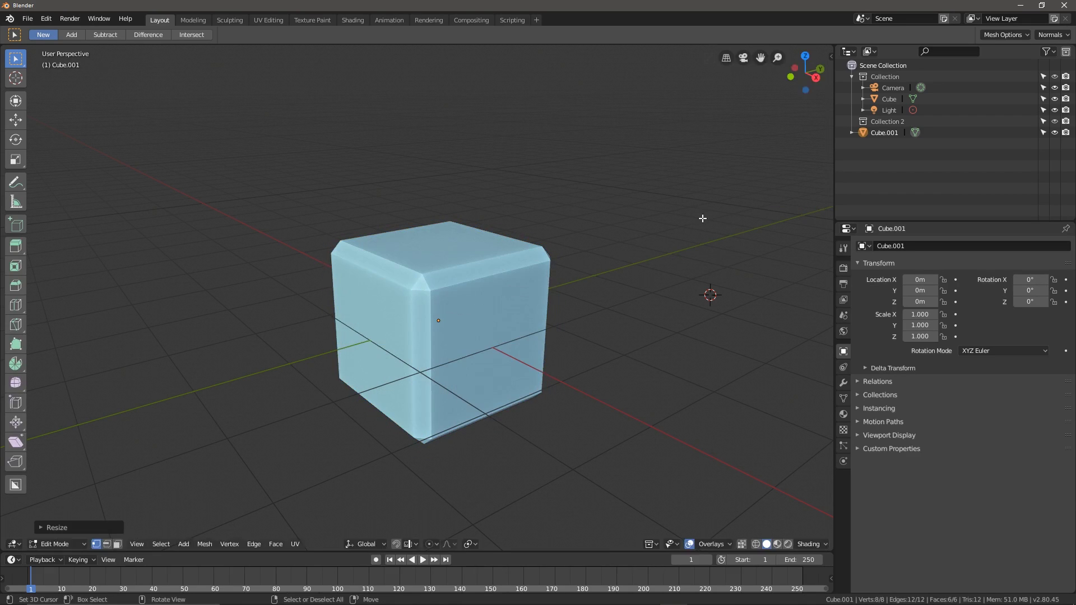
key(g)
key(x)
click(717, 225)
middle_drag(623, 342, 613, 335)
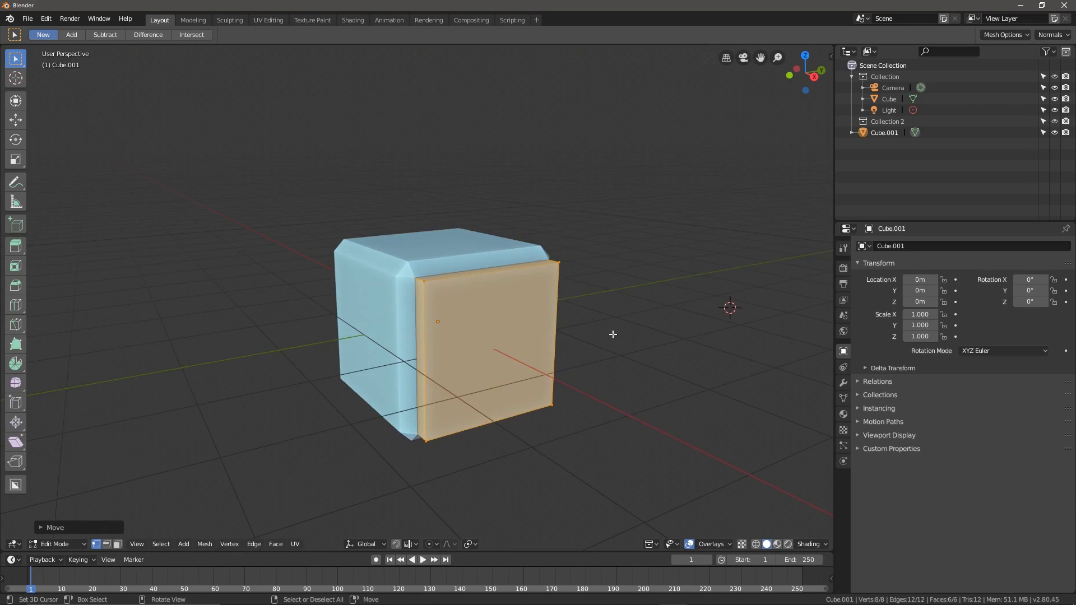
Inset the mesh's outer X-facing face by extruding in place and scaling, and extrude it inward about 0.18 m as a recess
key(3)
right_click(519, 352)
key(e)
key(Escape)
key(s)
click(680, 291)
key(e)
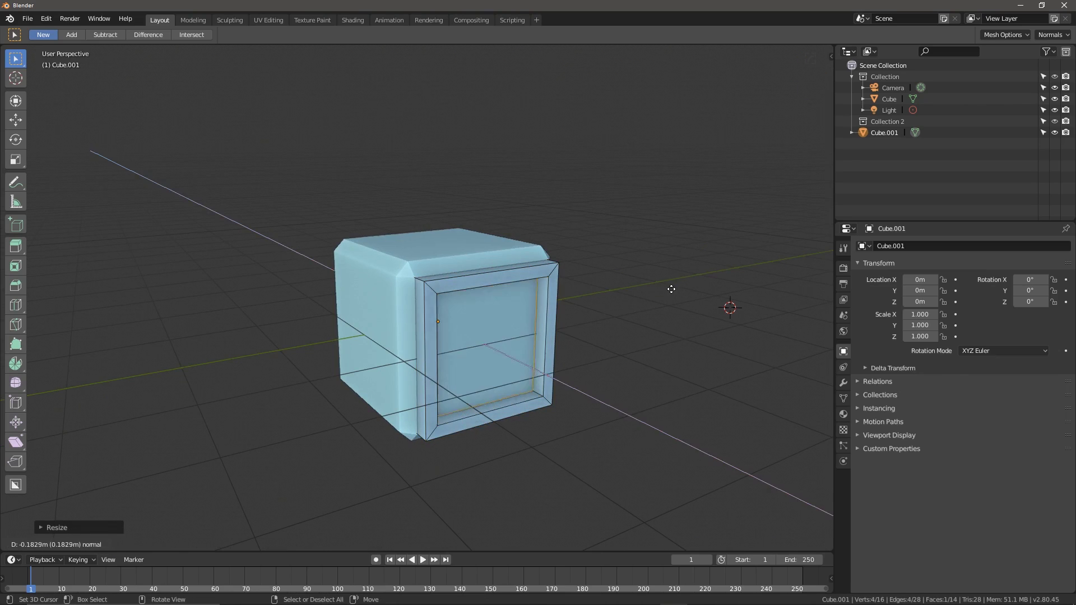
click(671, 288)
Bevel the edges at all four corners of the recessed side piece and return to Object Mode with solid shading
middle_drag(665, 290, 611, 287)
key(2)
key(shift+z)
key(alt+a)
drag(389, 283, 338, 227)
drag(543, 224, 475, 280)
drag(570, 437, 476, 363)
drag(392, 450, 338, 370)
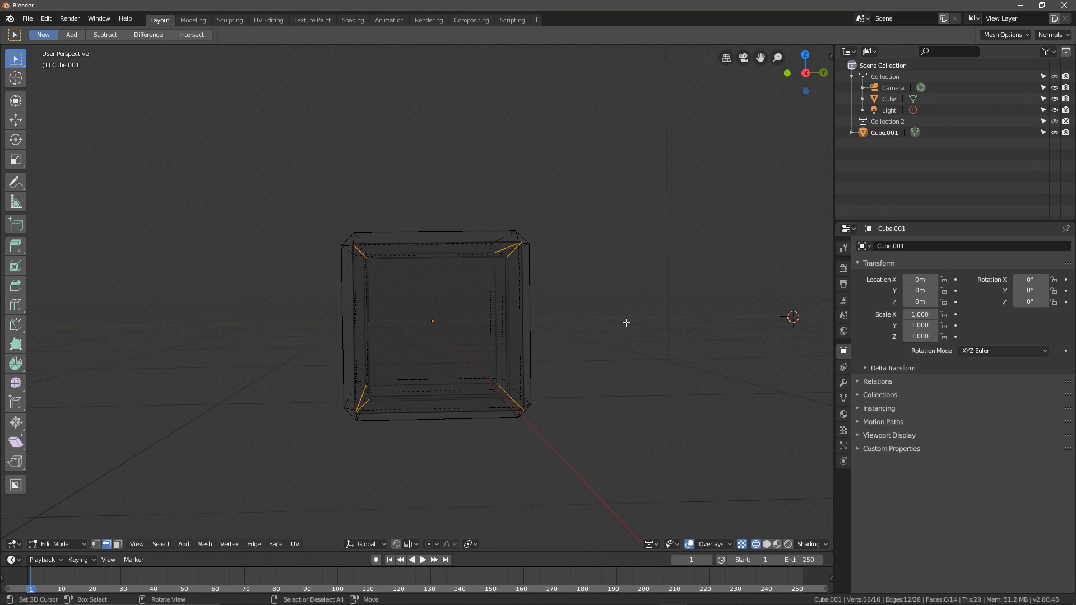
key(ctrl+b)
click(651, 326)
key(ctrl+Tab)
click(552, 318)
key(shift+z)
middle_drag(491, 309, 529, 317)
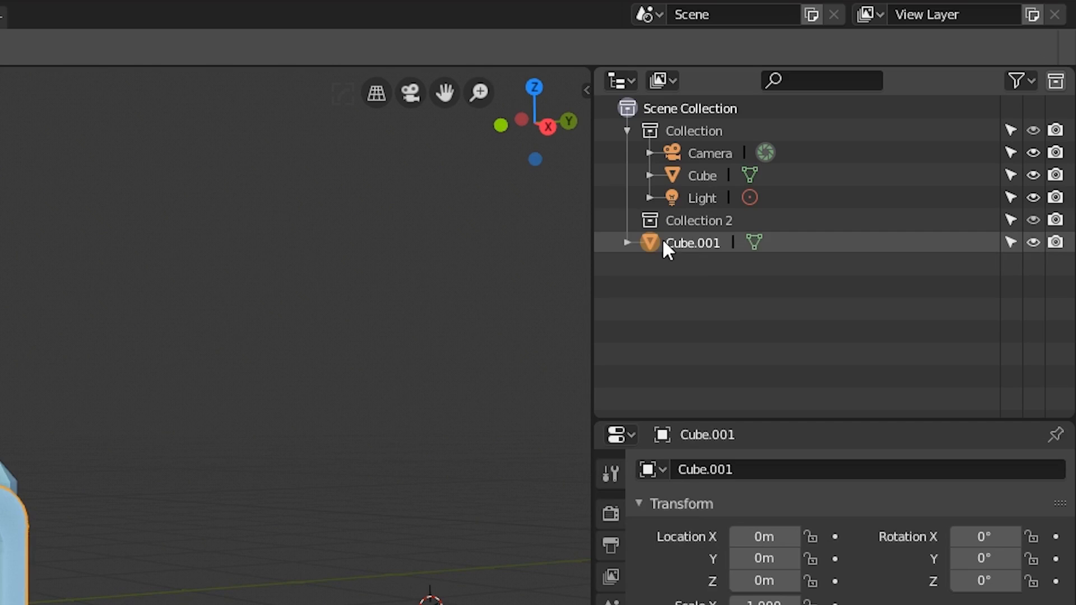
Move Cube.001 into Collection 2, rename that collection side1 and collapse it
click(882, 131)
drag(695, 253, 701, 217)
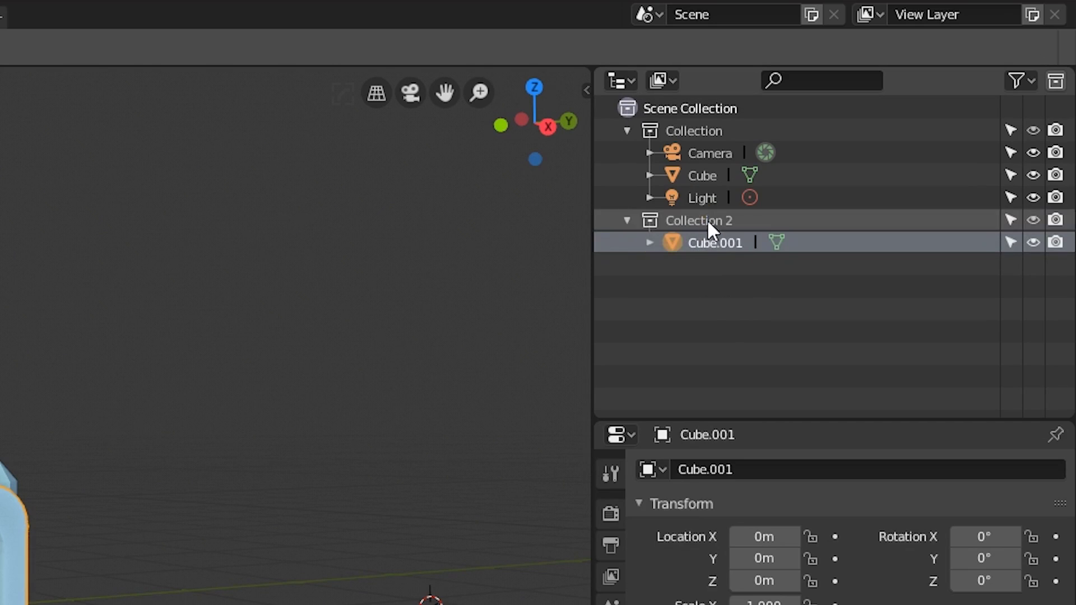
double_click(698, 220)
text(side1)
key(Return)
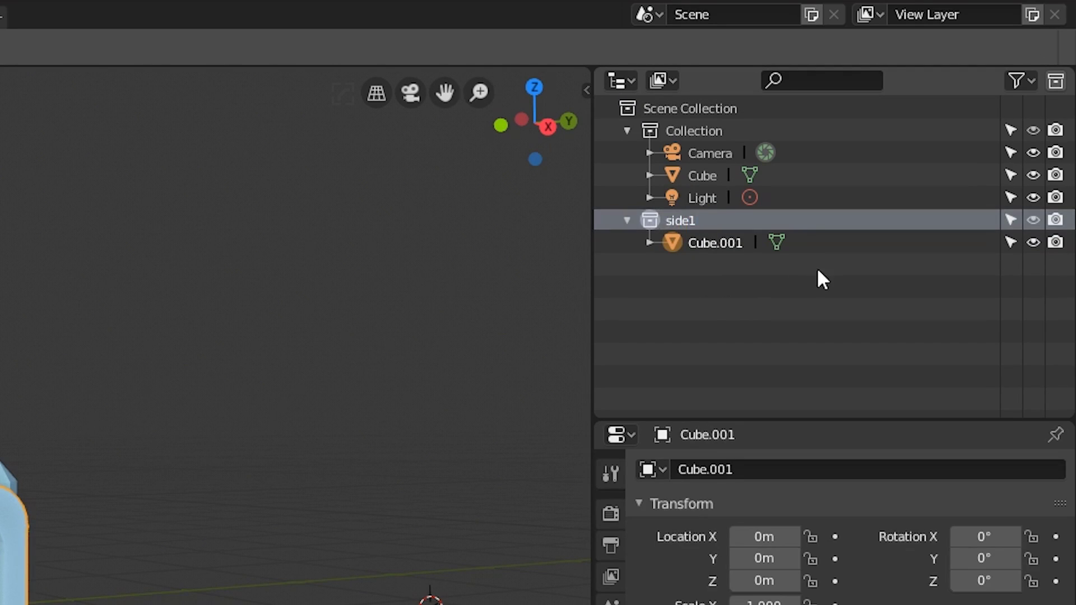
click(627, 219)
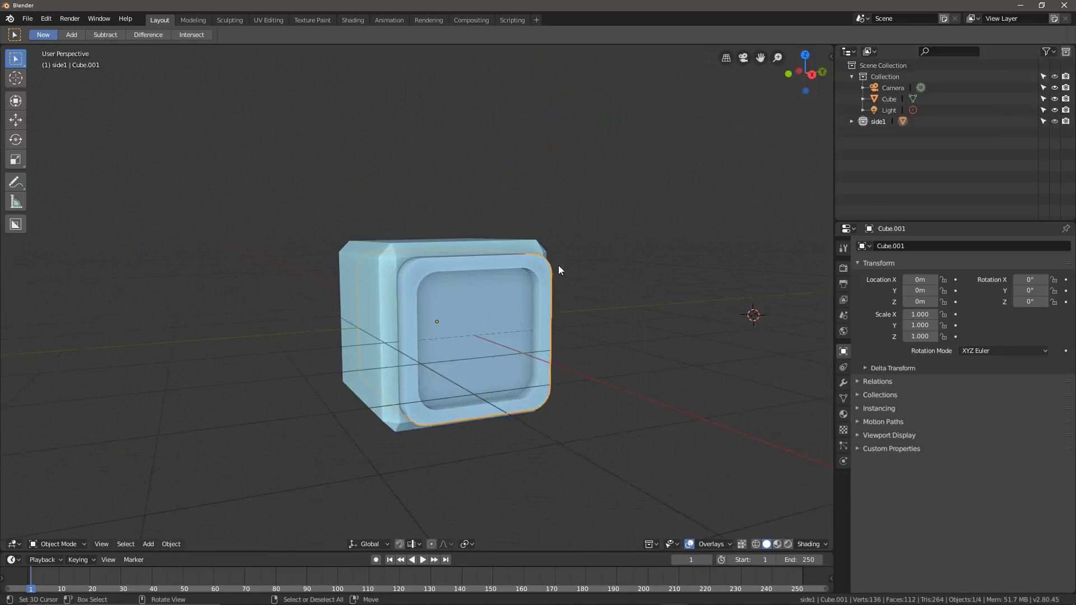
Add a collection instance of side1 and clear its location to the world origin
key(shift+a)
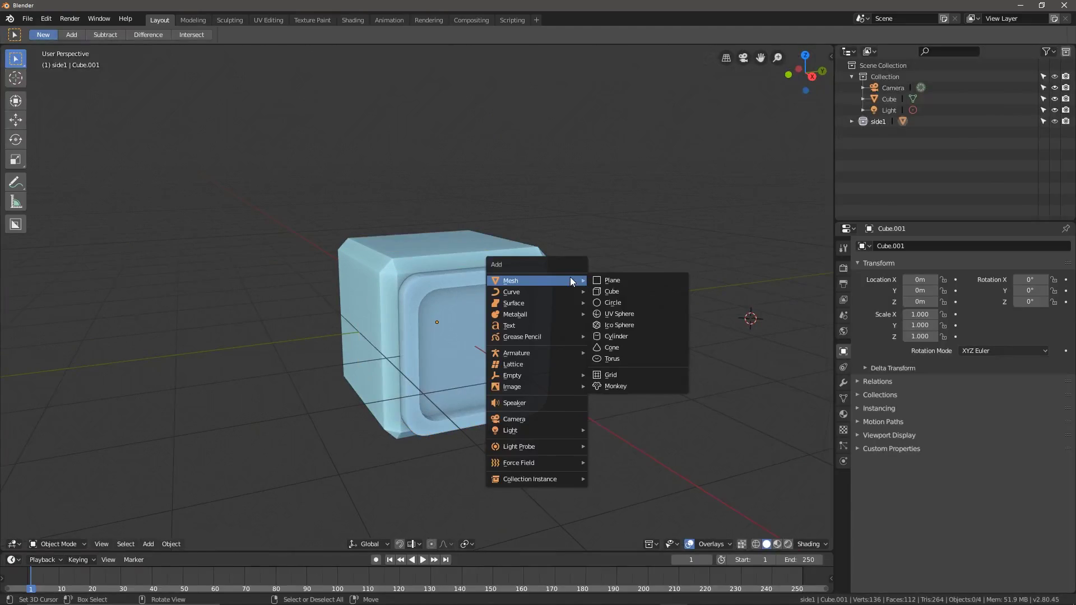
mouse_move(547, 477)
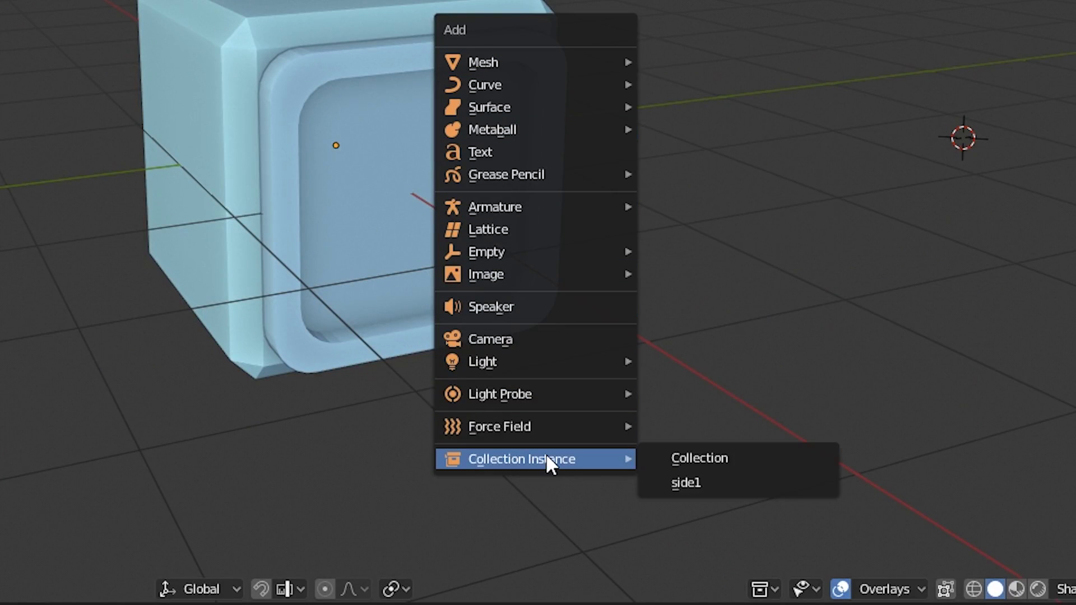
click(725, 481)
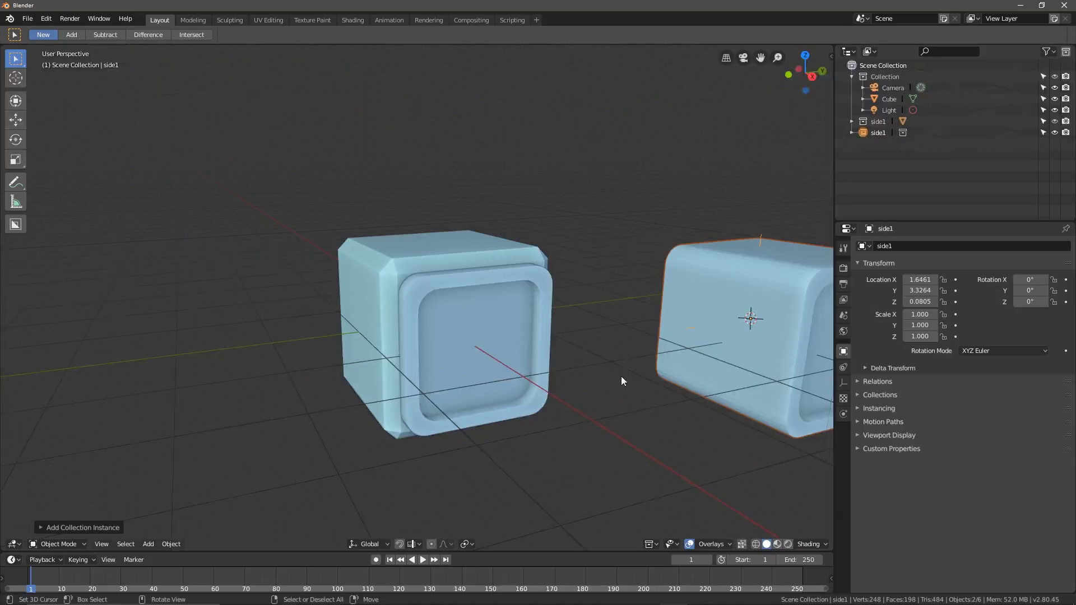
mouse_move(621, 375)
middle_down()
mouse_move(648, 377)
mouse_move(625, 374)
mouse_move(621, 409)
mouse_move(615, 394)
middle_up()
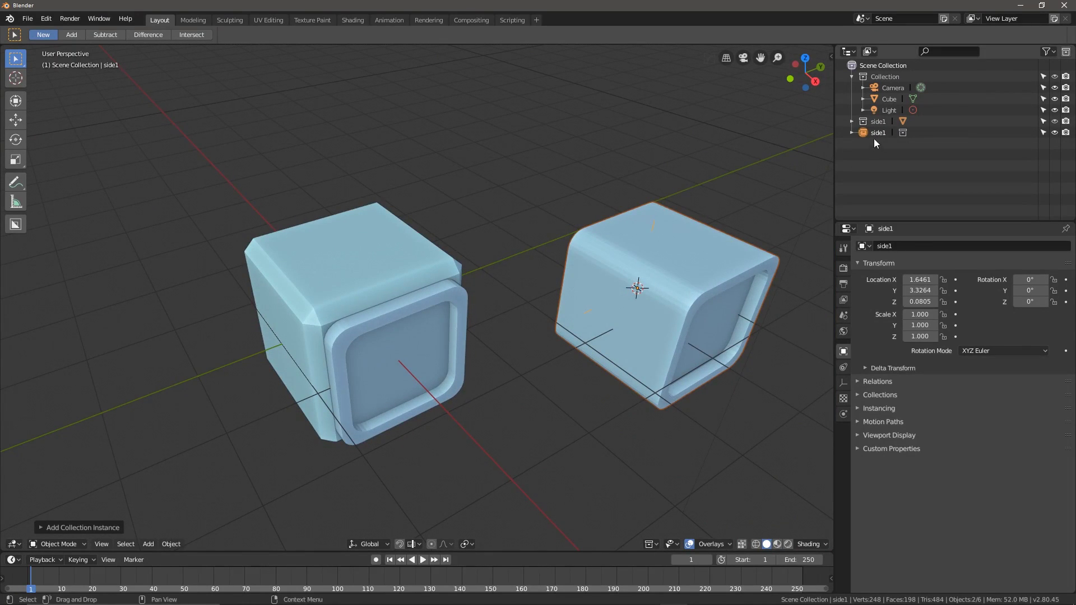
key(alt+g)
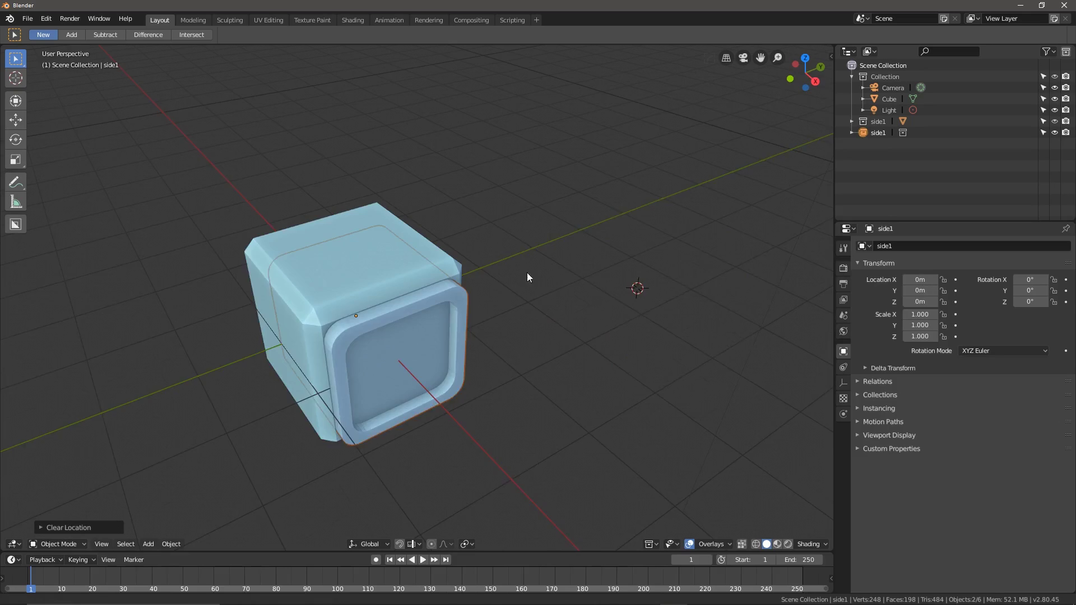
Rotate the side1 instance 90° about the Z axis onto the adjacent side of the cube
key(r)
key(z)
middle_drag(686, 280, 588, 286)
key(9)
key(0)
key(Return)
scroll(588, 286, down, 2)
Make a linked duplicate of the side1 instance in place and rotate it 90° about Z
key(alt+d)
key(Return)
key(r)
key(z)
key(9)
key(0)
key(Return)
Make a second linked duplicate in place and rotate it another 90° about Z to cover the remaining side
middle_drag(683, 286, 396, 262)
key(alt+d)
key(Return)
key(r)
key(z)
key(9)
key(0)
key(Return)
scroll(536, 284, up, 2)
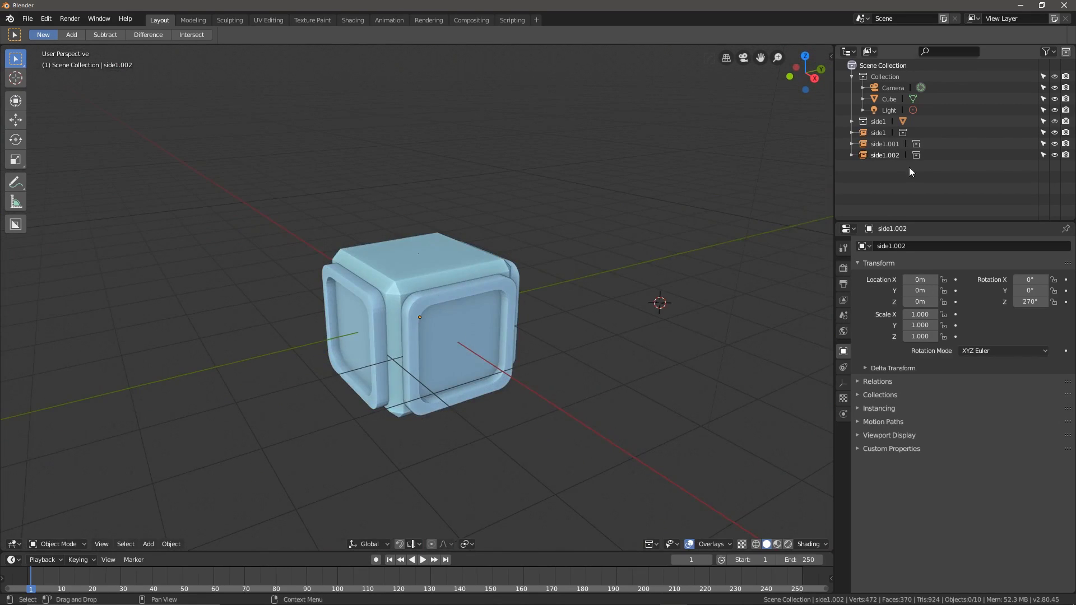
Edit Cube.001 in the side1 collection, insetting its recessed outer face by extruding in place and scaling it down
click(863, 123)
click(852, 121)
click(893, 134)
key(ctrl+Tab)
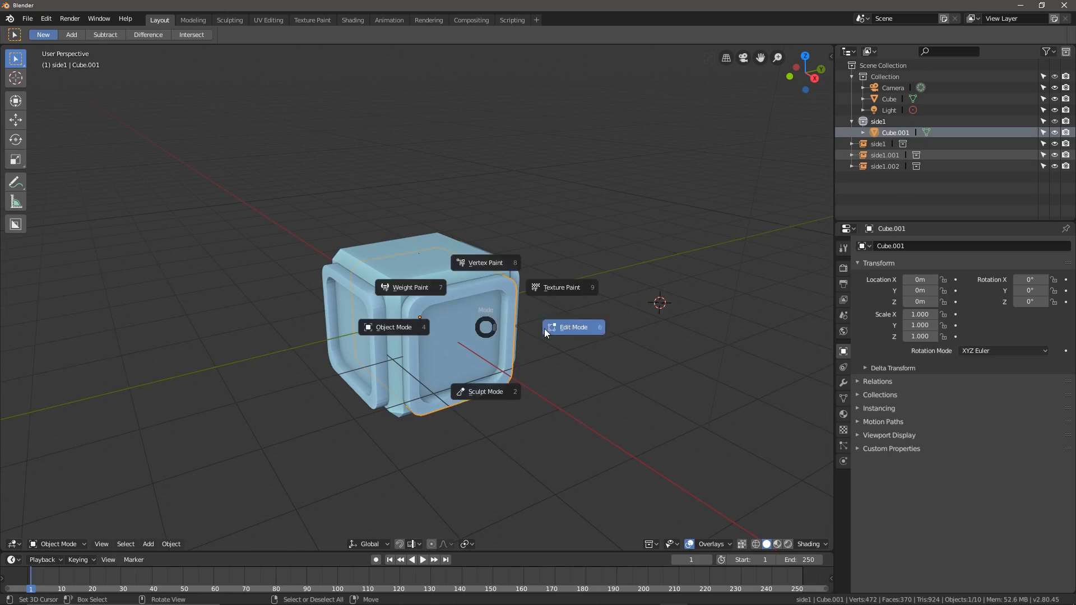
click(544, 329)
middle_drag(544, 328, 459, 308)
scroll(459, 308, up, 2)
key(3)
right_click(477, 311)
key(e)
mouse_move(709, 254)
shift+middle_down()
mouse_move(658, 244)
mouse_move(517, 302)
mouse_move(536, 259)
shift+middle_up()
right_click(659, 244)
key(s)
click(637, 247)
Extrude the inset face outward into a long arm and add two loop cuts across it
scroll(632, 249, down, 2)
key(e)
click(822, 357)
key(ctrl+r)
scroll(503, 269, up, 1)
click(502, 269)
right_click(502, 269)
Extrude the arm's middle section in place, scale it thinner, stretch it along X and return to Object Mode with solid shading
key(3)
key(shift+z)
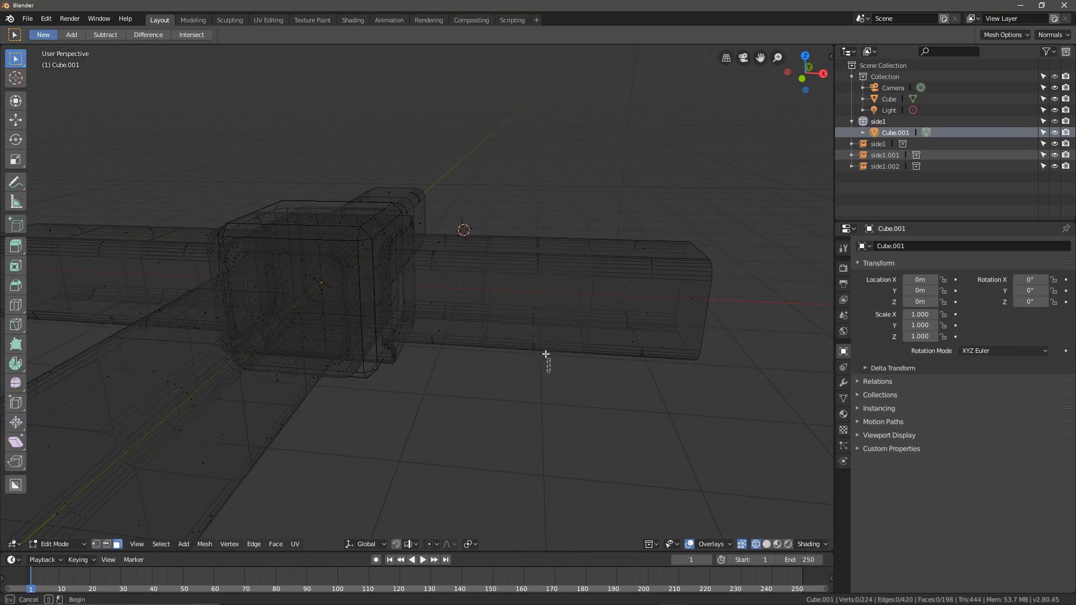
drag(546, 355, 577, 190)
key(s)
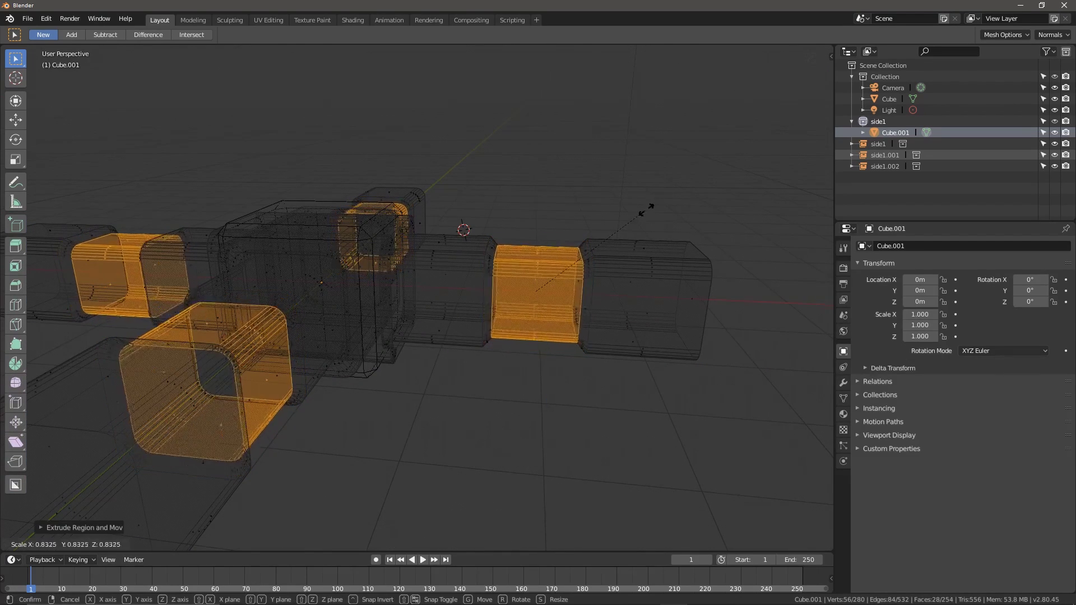
click(631, 243)
key(s)
key(x)
click(625, 250)
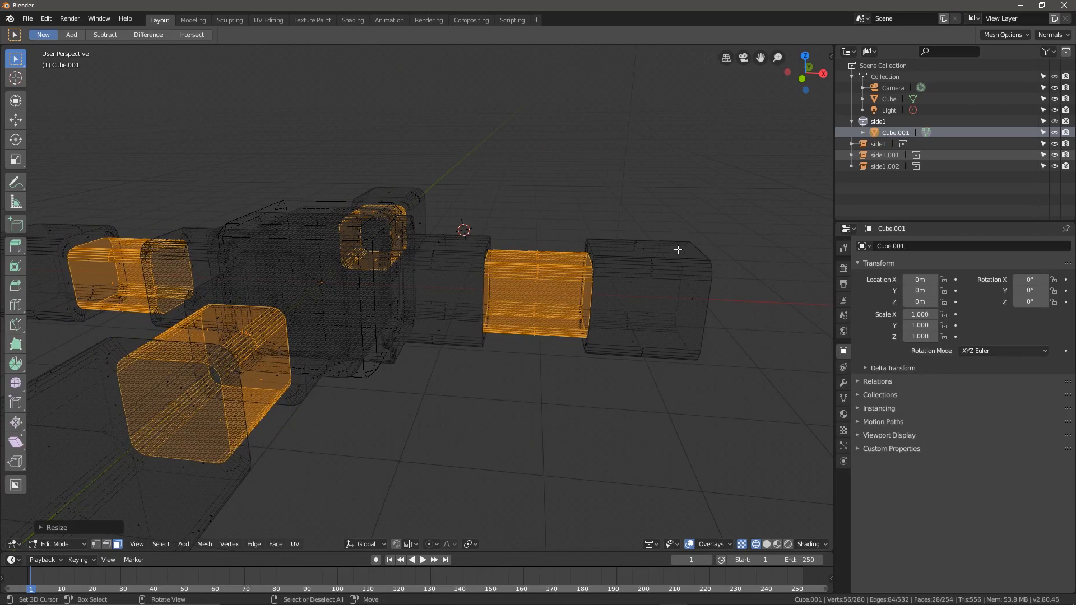
key(alt+a)
key(ctrl+Tab)
click(533, 249)
key(shift+z)
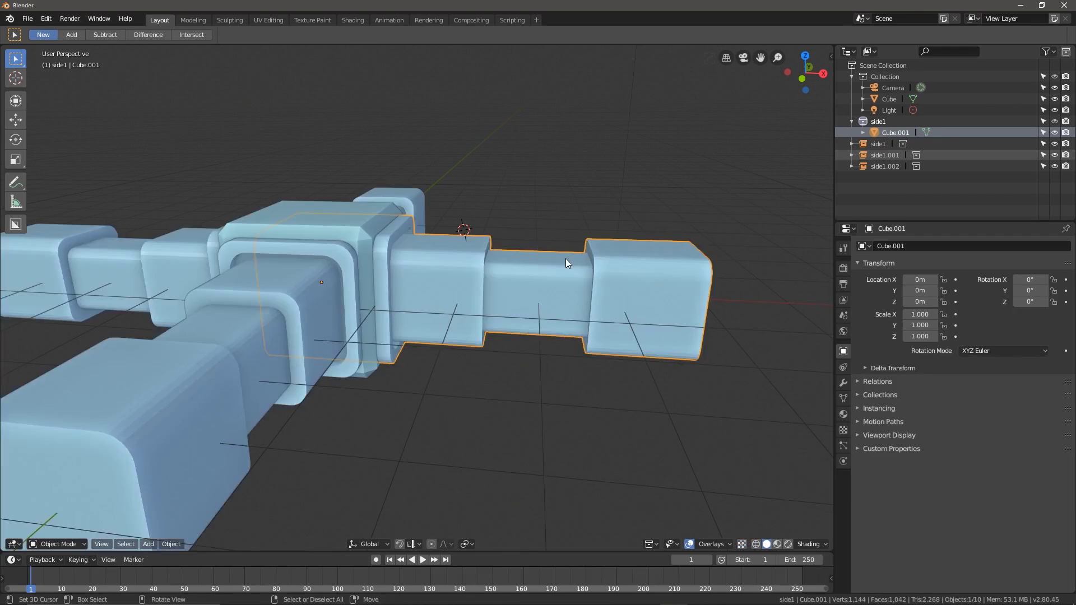
Move the Cube.001 arm about 1.04 m outward along the X axis and deselect it
mouse_move(566, 257)
middle_down()
mouse_move(512, 282)
mouse_move(453, 251)
mouse_move(500, 243)
mouse_move(560, 264)
middle_up()
scroll(453, 251, down, 2)
scroll(506, 250, up, 2)
key(alt+a)
click(597, 346)
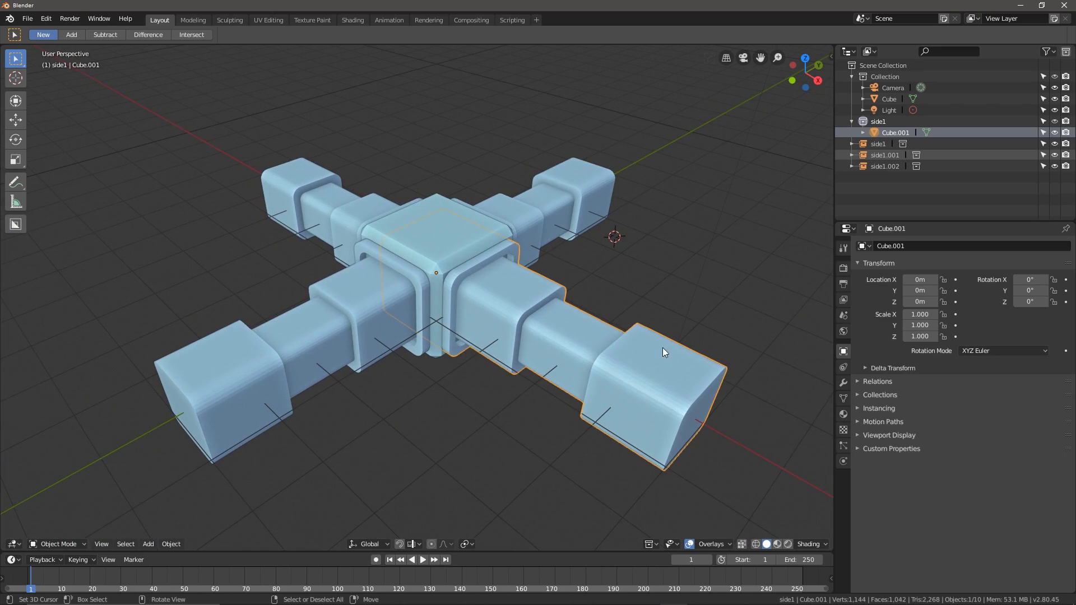
key(g)
key(x)
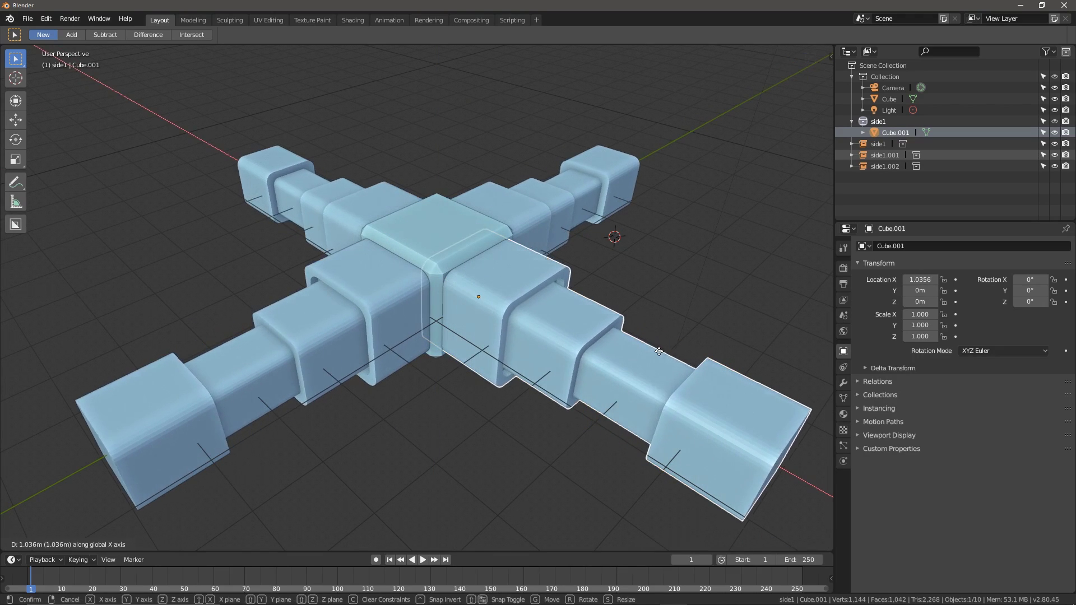
click(660, 351)
key(alt+a)
middle_drag(659, 351, 591, 348)
scroll(651, 332, down, 3)
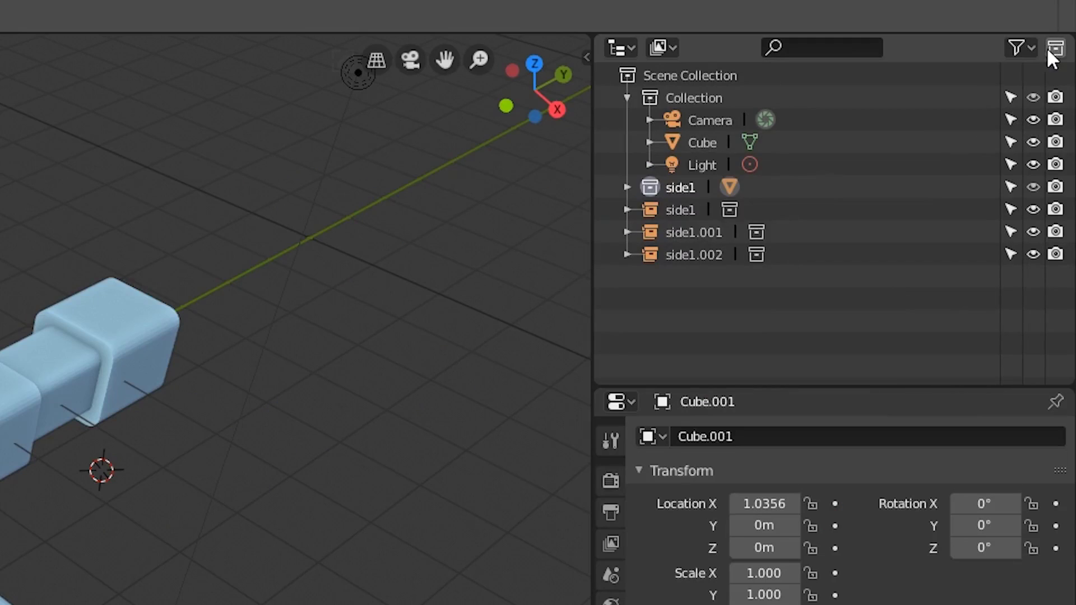
Create a collection named example1 holding the side1 collection and its three instances, and hide it
click(1066, 51)
double_click(887, 132)
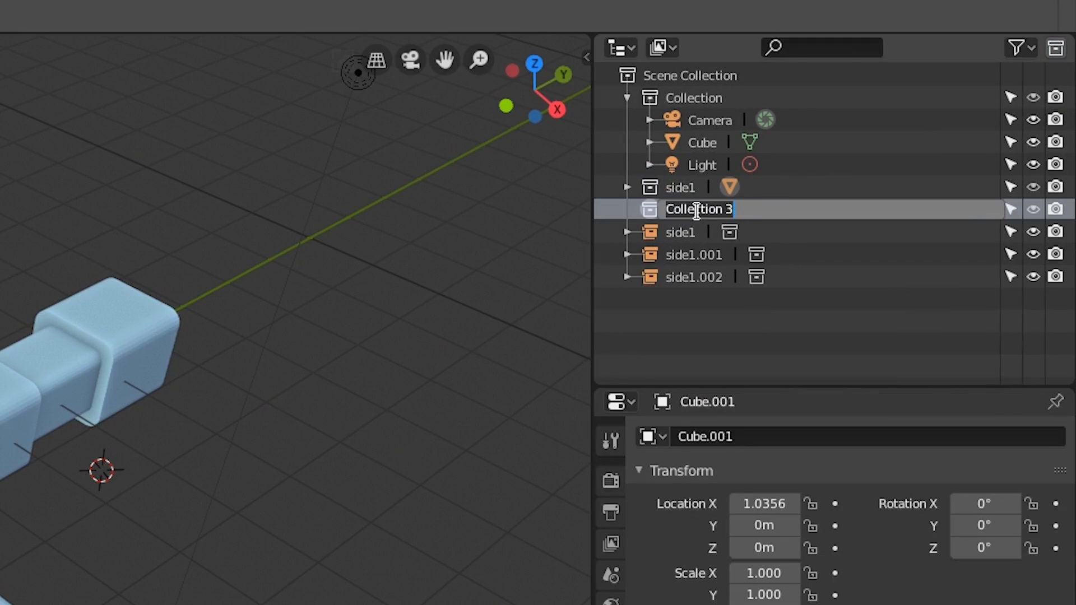
drag(681, 185, 630, 185)
click(677, 237)
shift+click(677, 254)
shift+click(677, 276)
click(628, 187)
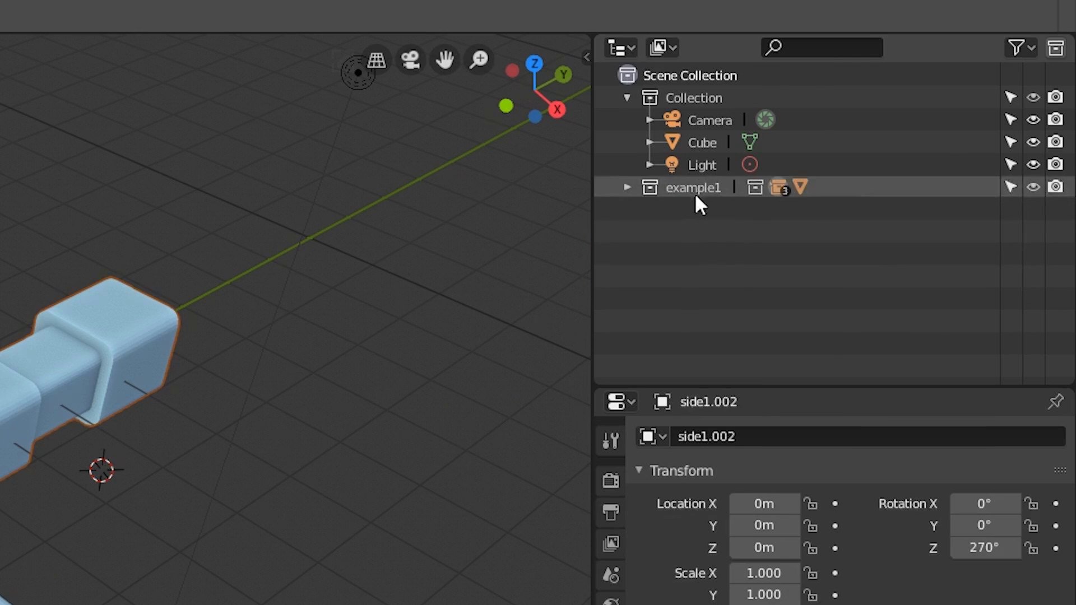
click(1055, 121)
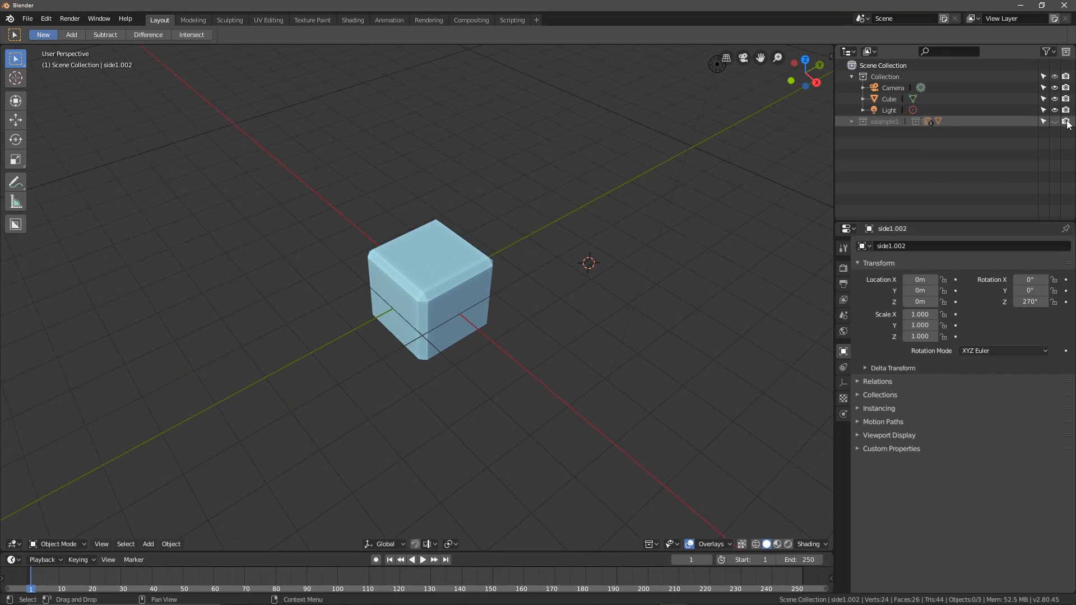
Make example1 the active collection, place the 3D cursor above the cube and add a cylinder mesh
click(886, 123)
middle_drag(455, 235, 450, 295)
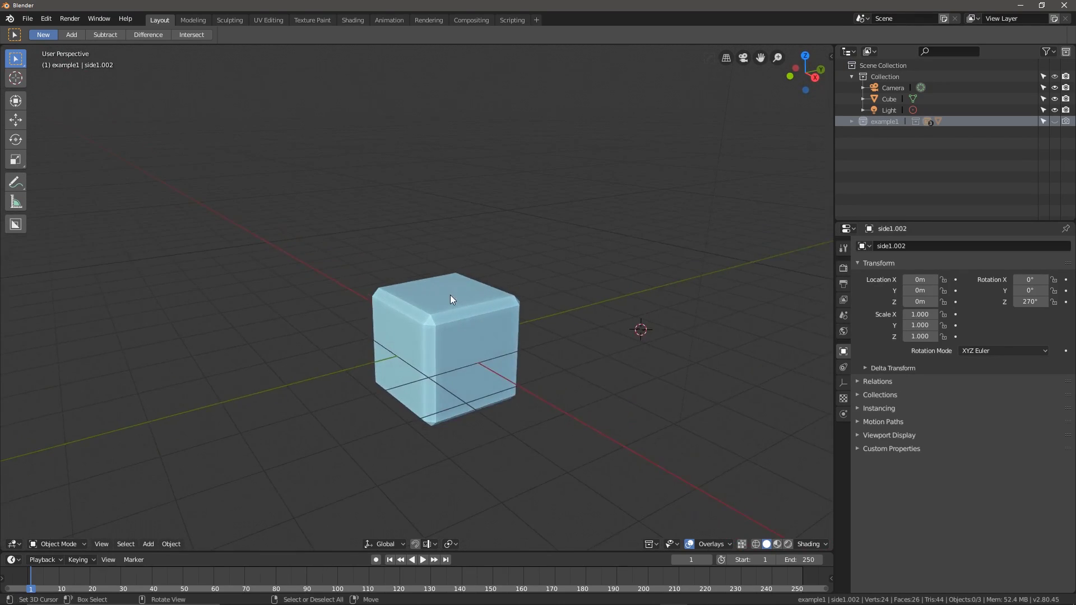
shift+right_click(447, 301)
key(shift+a)
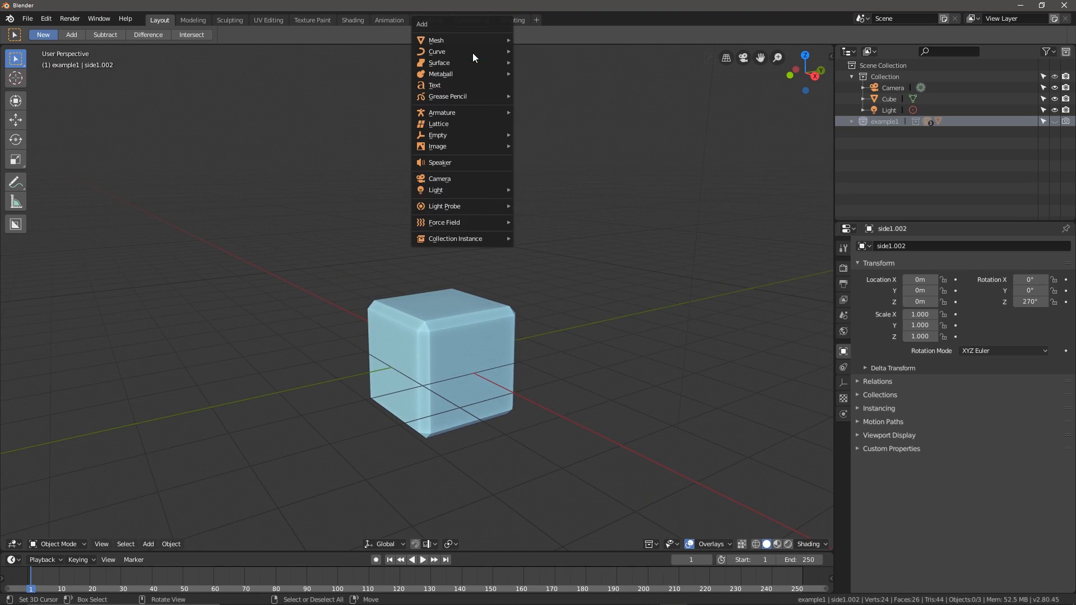
mouse_move(470, 42)
click(568, 93)
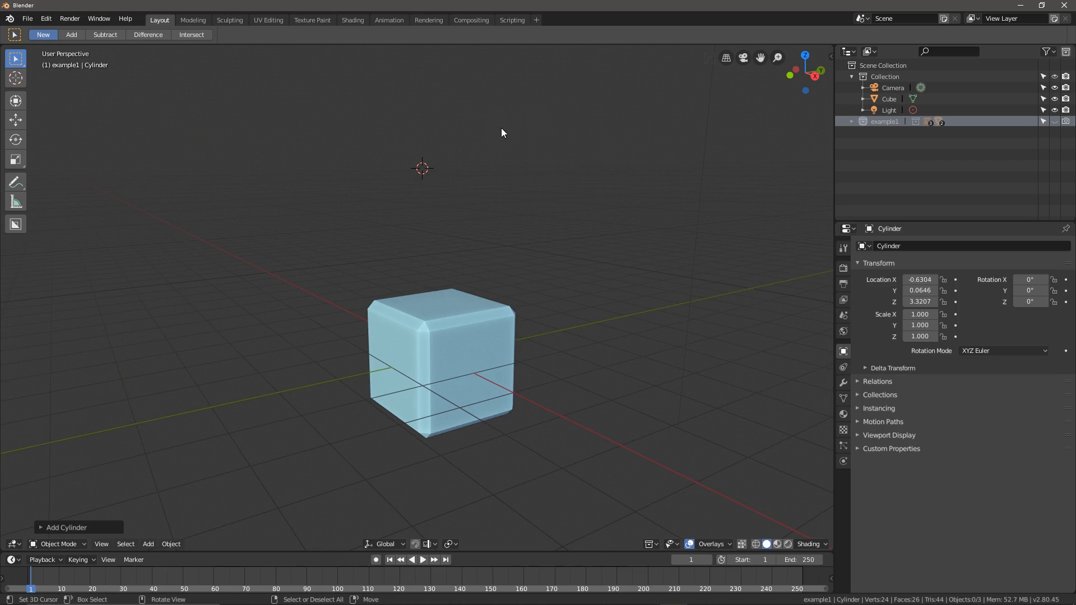
Unhide and expand the example1 collection and move the Cylinder object from it into Collection
click(854, 123)
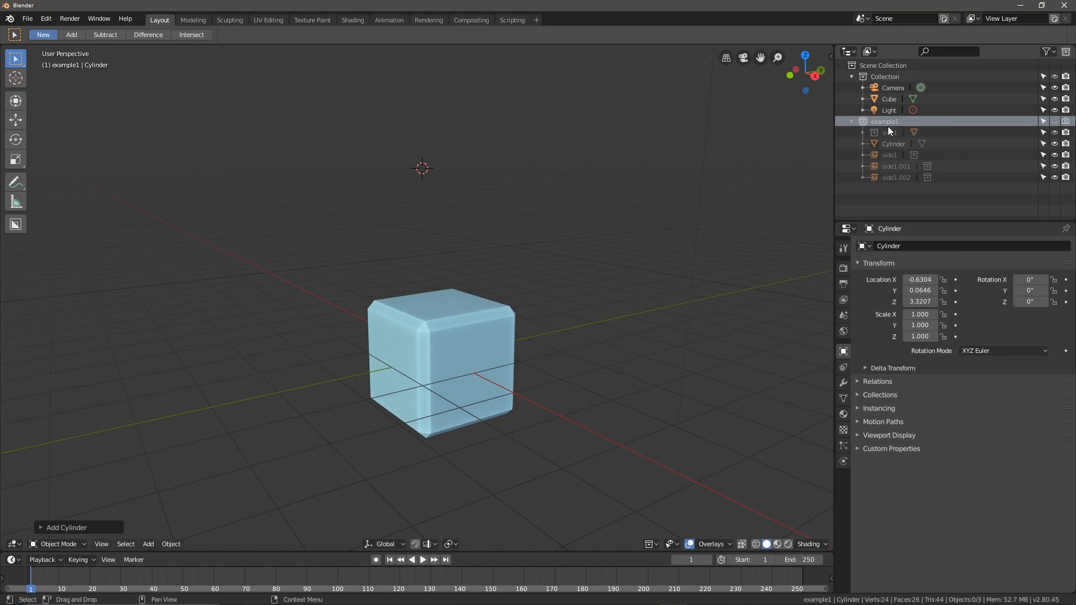
click(1055, 121)
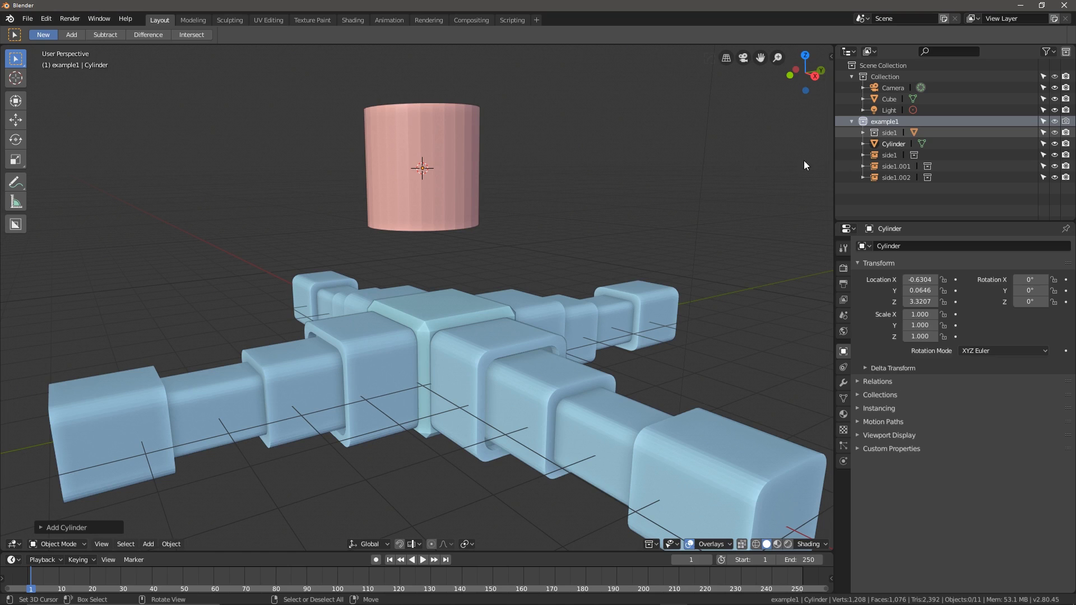
click(893, 144)
middle_drag(446, 157, 506, 183)
drag(865, 143, 922, 77)
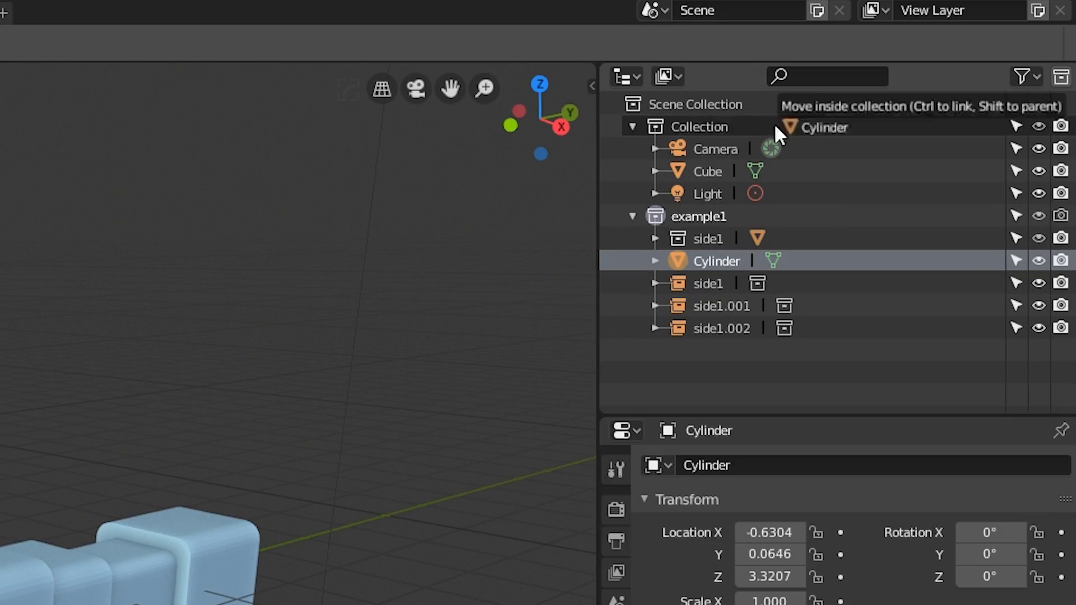
drag(775, 123, 698, 123)
Hide the example1 collection and collapse both it and Collection in the outliner
click(874, 241)
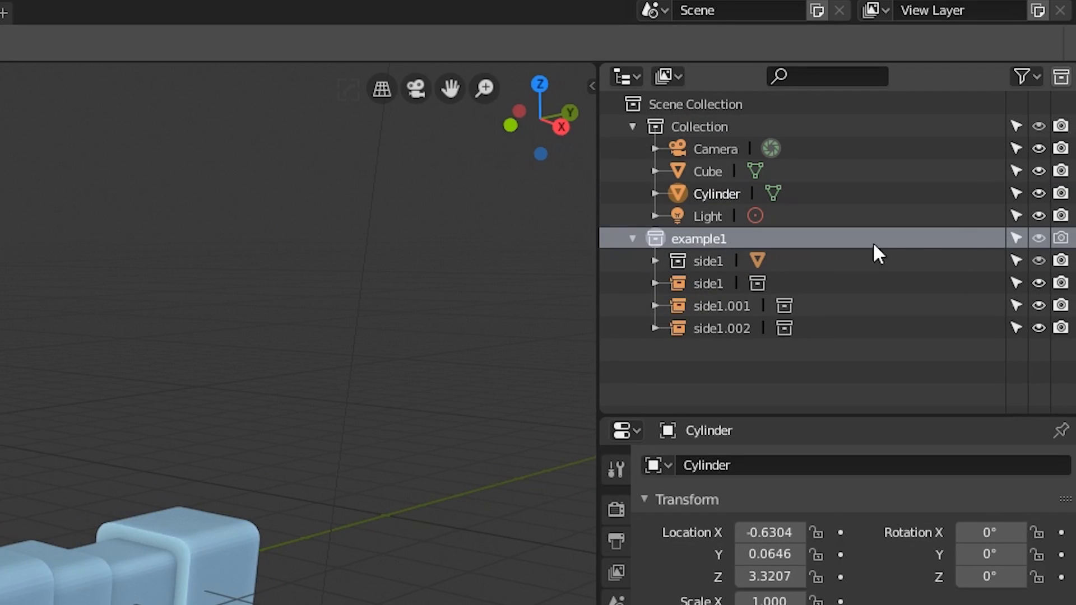
click(1039, 239)
click(632, 240)
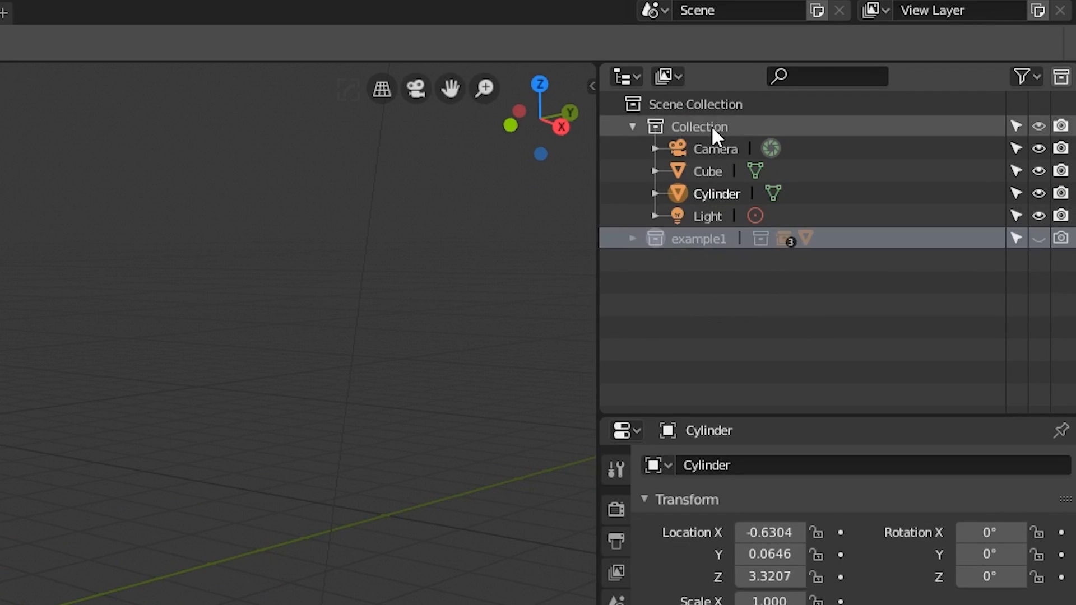
click(633, 126)
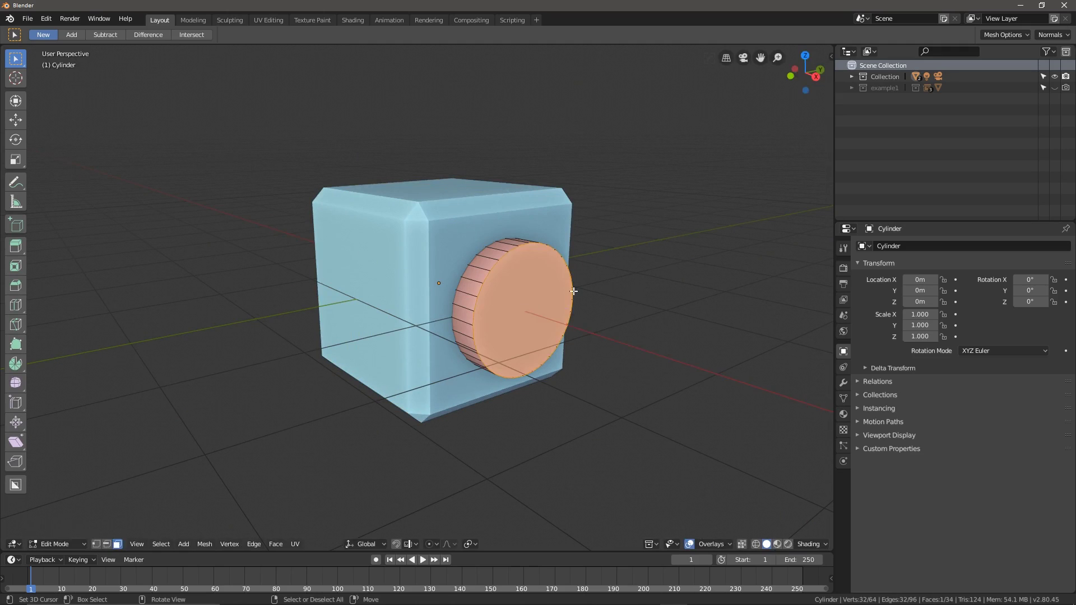
Scale the extruded front cap of the cylinder to about 0.75 to taper the recess inward and finish the mesh edit
key(s)
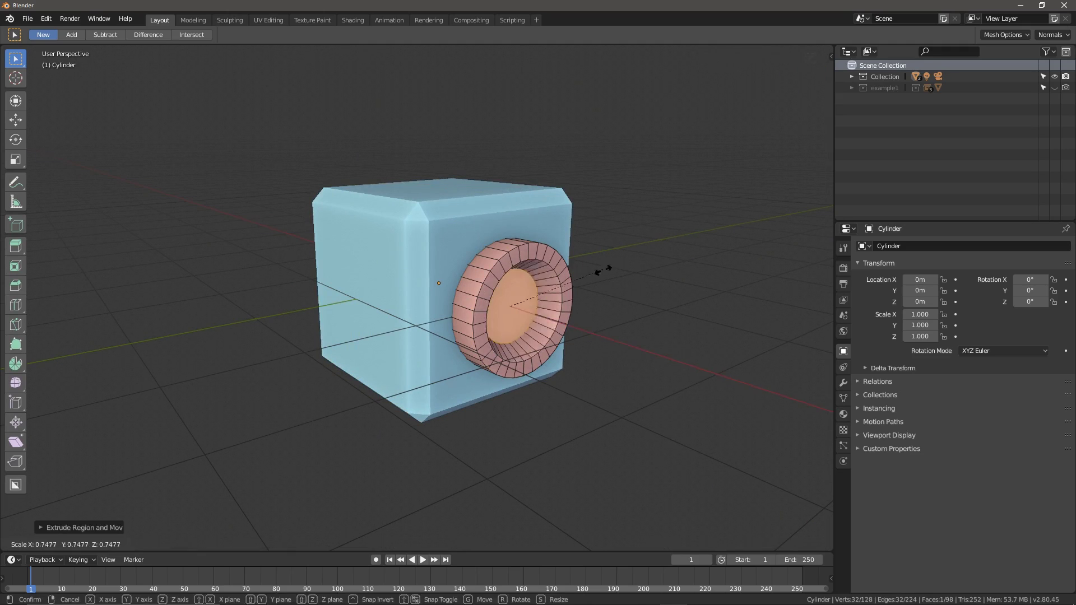
click(602, 270)
key(ctrl+Tab)
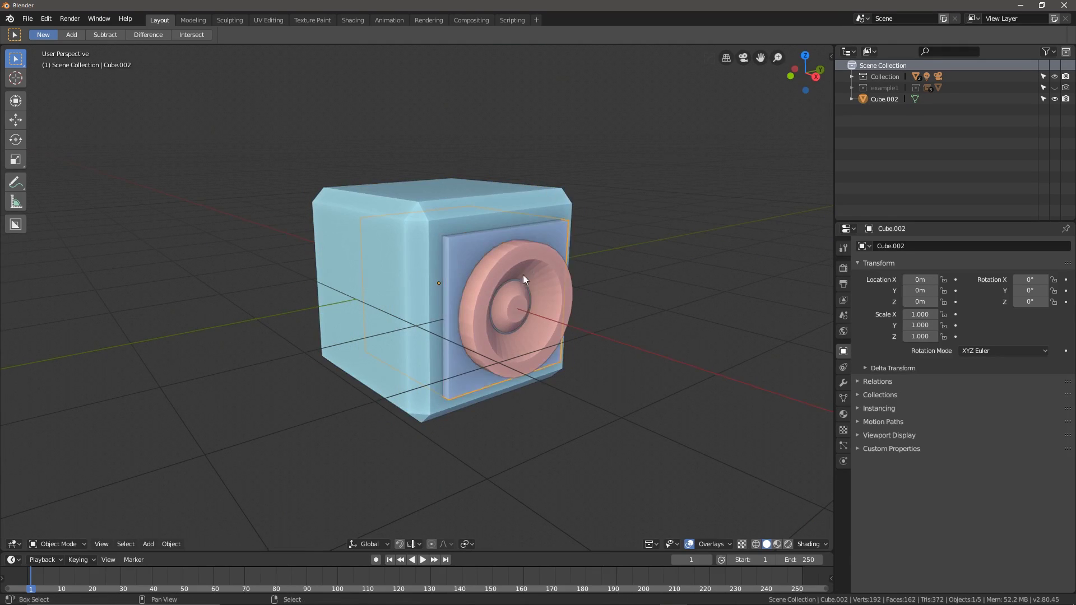
Join the Cube.002 plate with the recessed cylinder into one object and deselect it
shift+right_click(525, 274)
scroll(572, 267, up, 1)
key(ctrl+j)
mouse_move(611, 258)
middle_down()
mouse_move(583, 247)
mouse_move(603, 254)
mouse_move(603, 237)
middle_up()
right_click(677, 244)
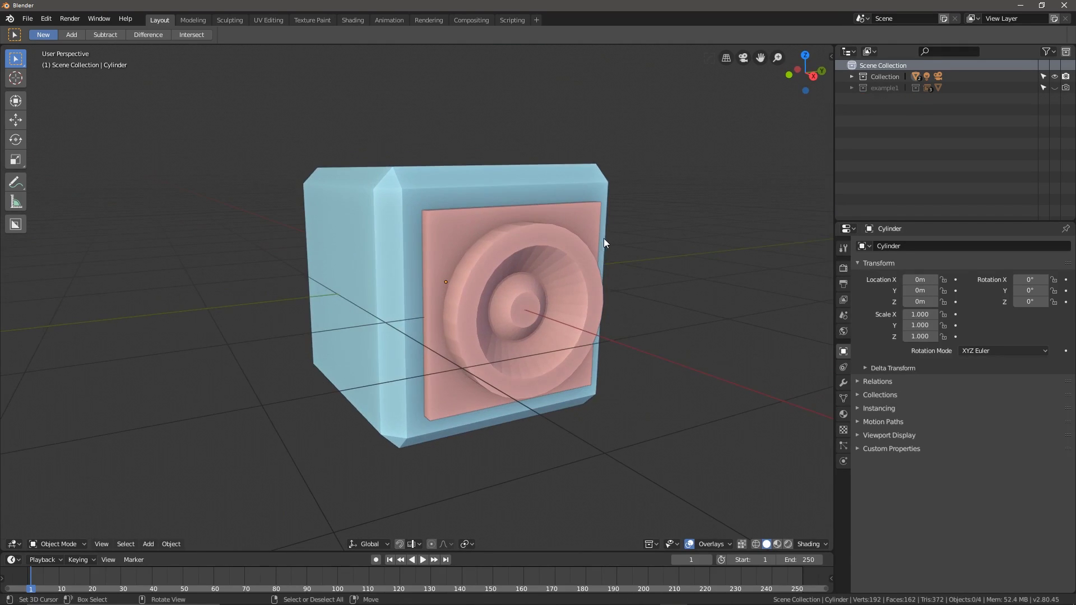
Create a new collection named details and make it the active collection
right_click(883, 115)
click(877, 123)
double_click(926, 101)
text(details)
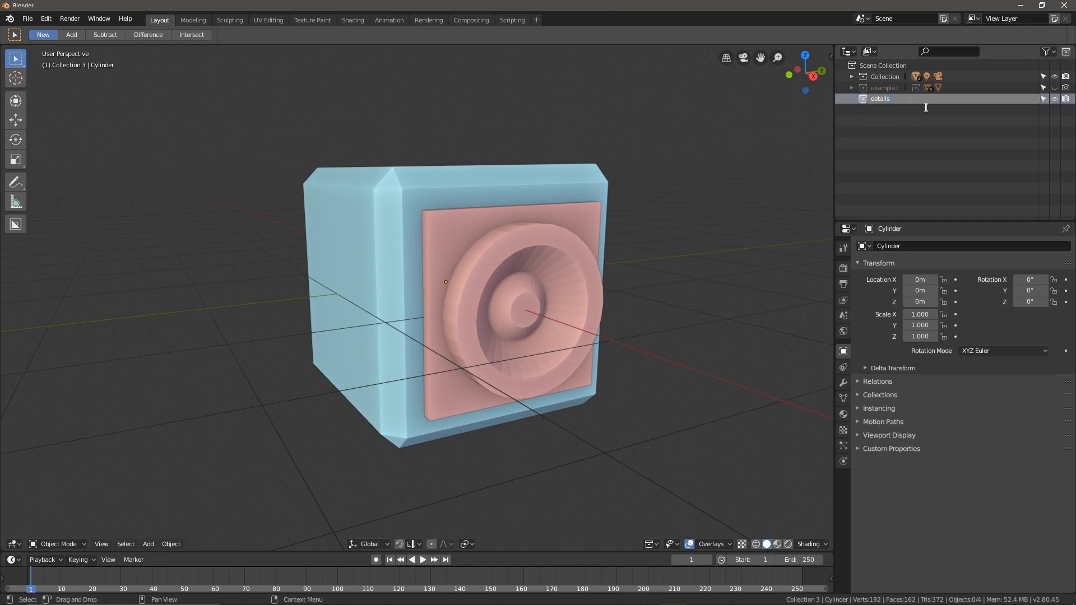
key(Return)
click(872, 100)
Add a cylinder mesh in the details collection at the plate's upper corner and rotate it 90° about the Y axis
key(shift+a)
mouse_move(438, 218)
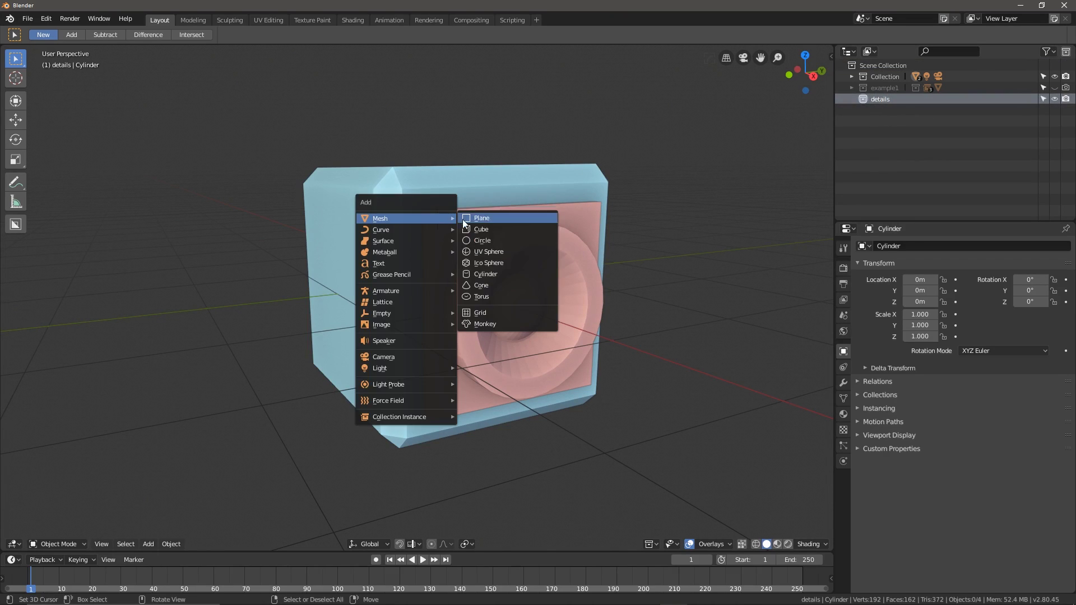
click(513, 274)
text(rx)
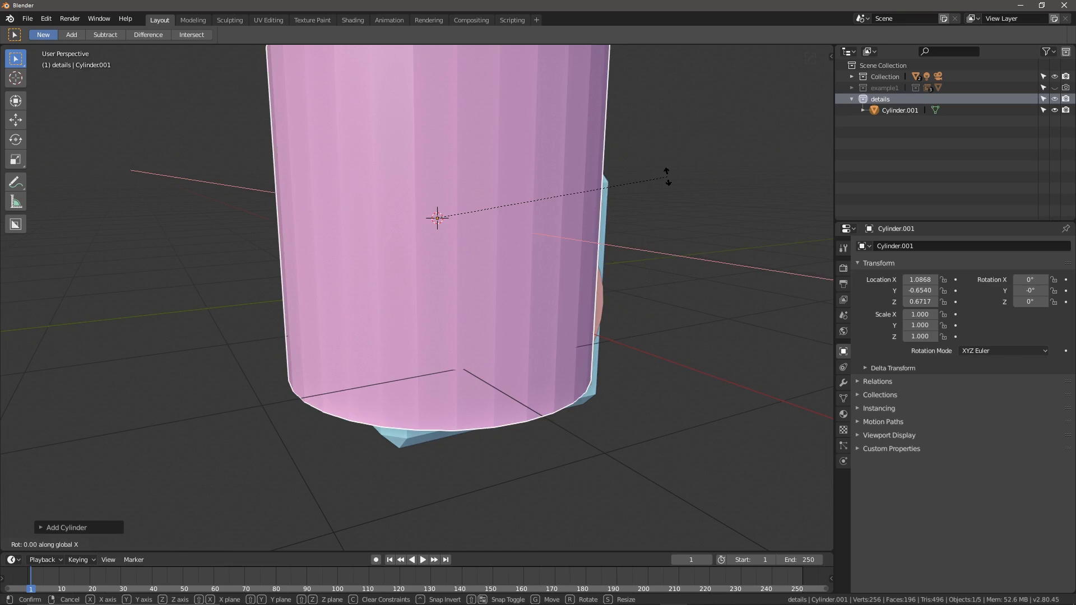
text(y90)
key(Return)
Scale the new cylinder to about 0.044, lower it slightly along Z to about 0.654 m and deselect it
key(s)
click(446, 212)
key(g)
key(z)
click(449, 216)
key(alt+a)
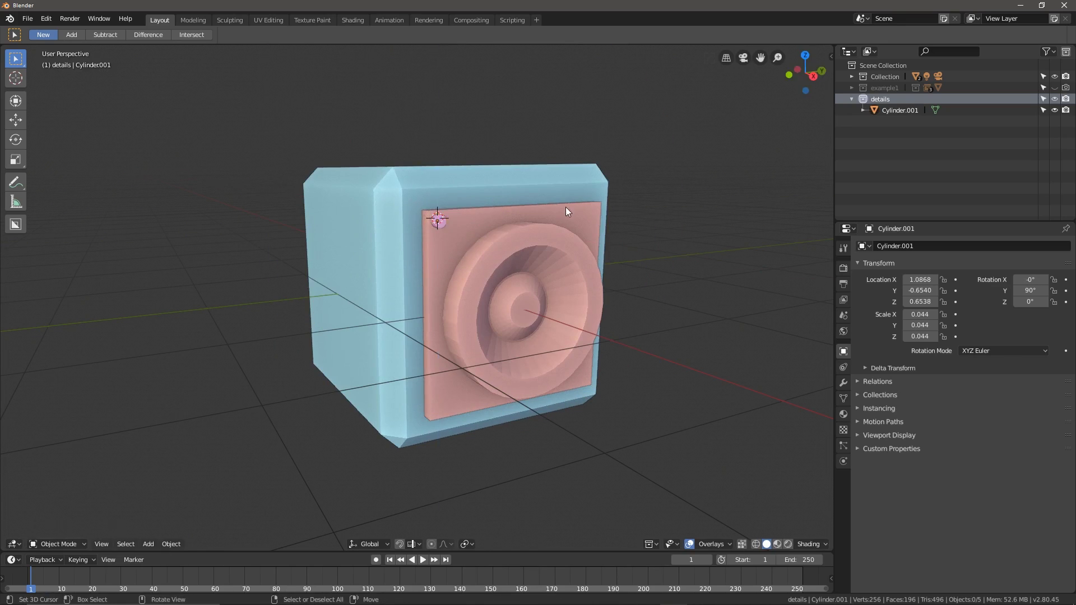
Shift the rivet along X against the plate and place a linked duplicate straight down along Z at the plate's lower corner
right_click(517, 223)
key(g)
key(x)
mouse_move(566, 207)
middle_down()
mouse_move(594, 213)
mouse_move(572, 191)
middle_up()
click(517, 223)
key(alt+d)
key(z)
click(552, 286)
Place a linked duplicate of the rivet at the cube's lower front corner and another directly above it along Z
key(alt+d)
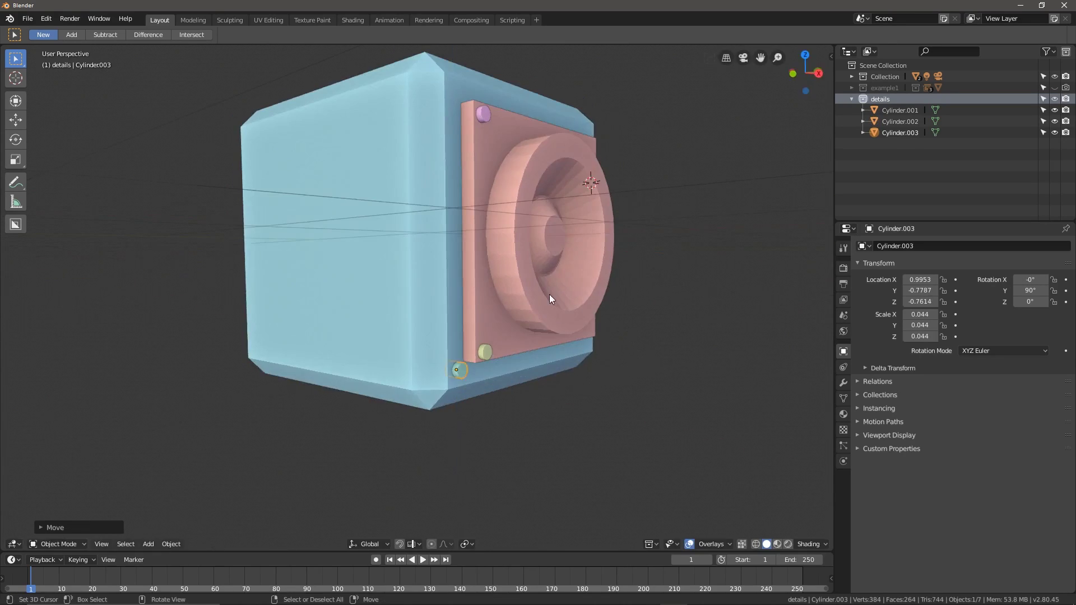
middle_drag(549, 294, 546, 336)
key(alt+d)
key(z)
click(493, 187)
Place a linked duplicate of the cube's upper corner rivet on the adjacent side face, rotated 90° about Z
key(alt+d)
key(x)
click(482, 230)
key(g)
key(y)
click(477, 262)
key(r)
key(z)
key(9)
key(0)
key(Return)
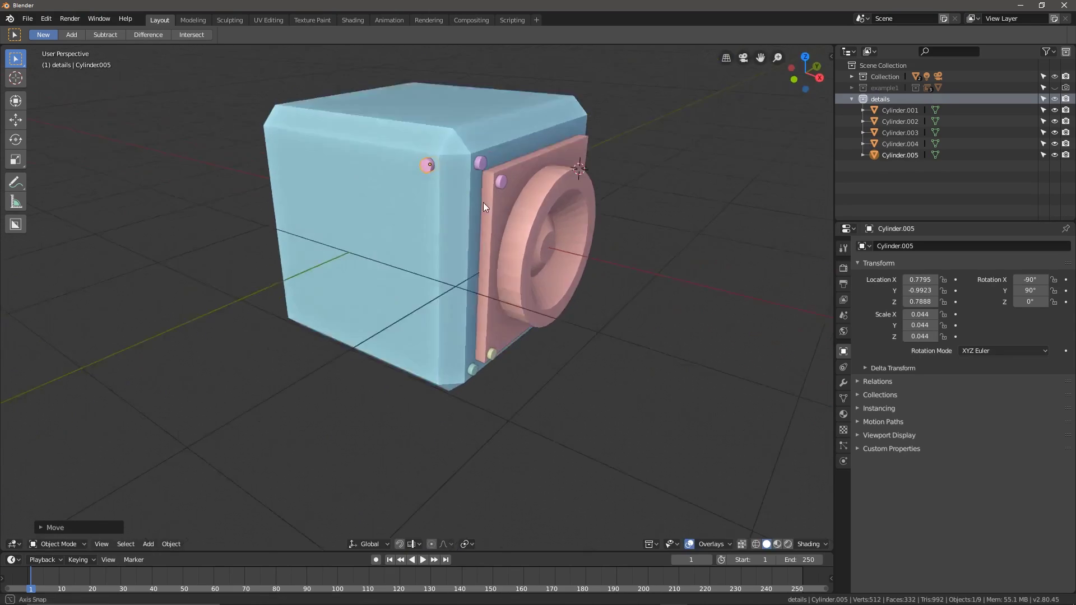
Make a linked duplicate of the side rivet lower along Z, and linked duplicates of both along X at the face's far edge
key(alt+d)
key(z)
click(477, 404)
shift+click(445, 163)
key(alt+d)
key(x)
click(297, 140)
middle_drag(606, 230, 563, 233)
scroll(563, 233, down, 2)
key(alt+a)
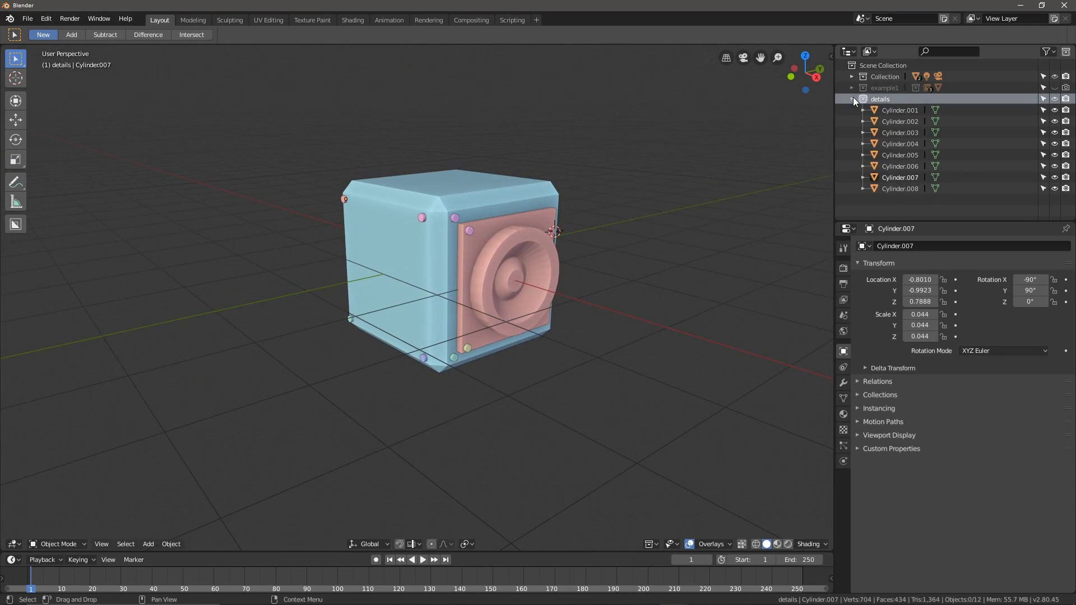
Add a collection instance of details, clear its location and mirror it by scaling -1 along Y
click(852, 99)
key(shift+a)
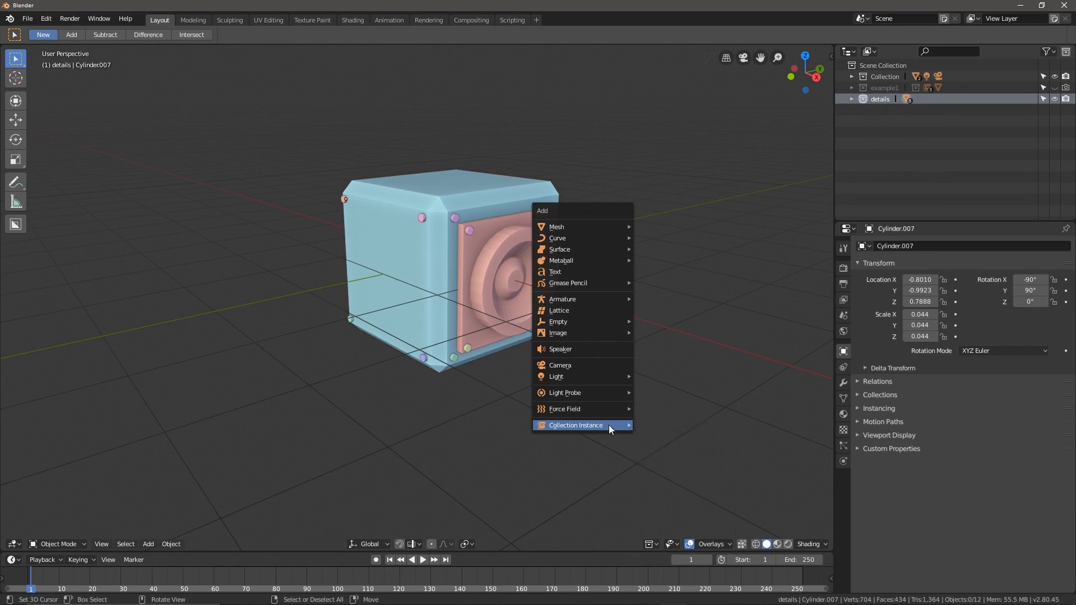
mouse_move(609, 425)
click(664, 436)
middle_drag(664, 435, 753, 260)
key(alt+g)
text(sy-1)
key(Return)
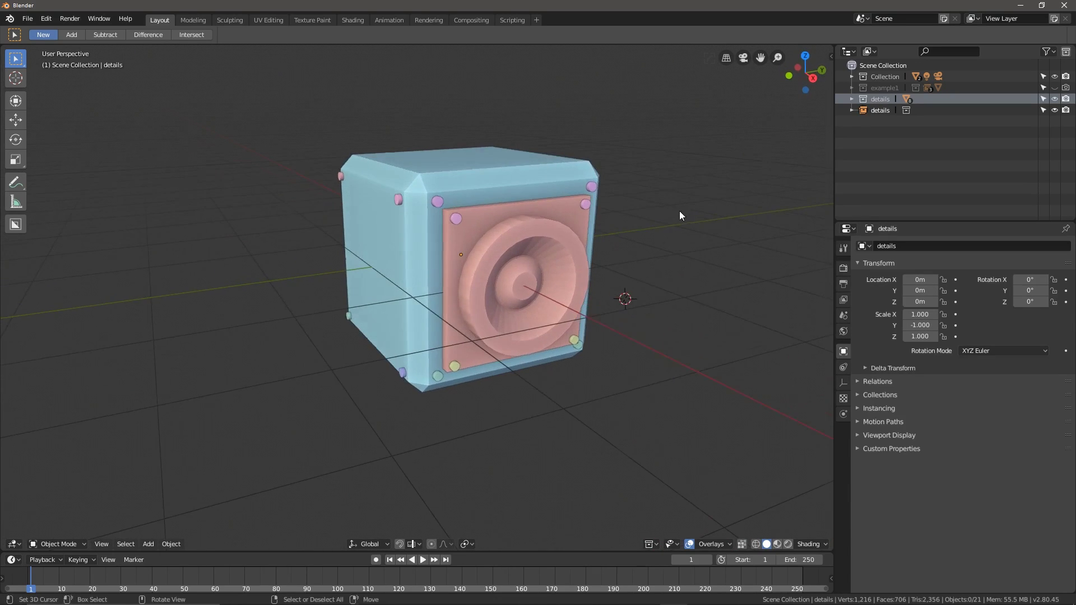
Add a cube mesh to the details collection at the cube's side face and scale its mesh down in Edit Mode
click(851, 99)
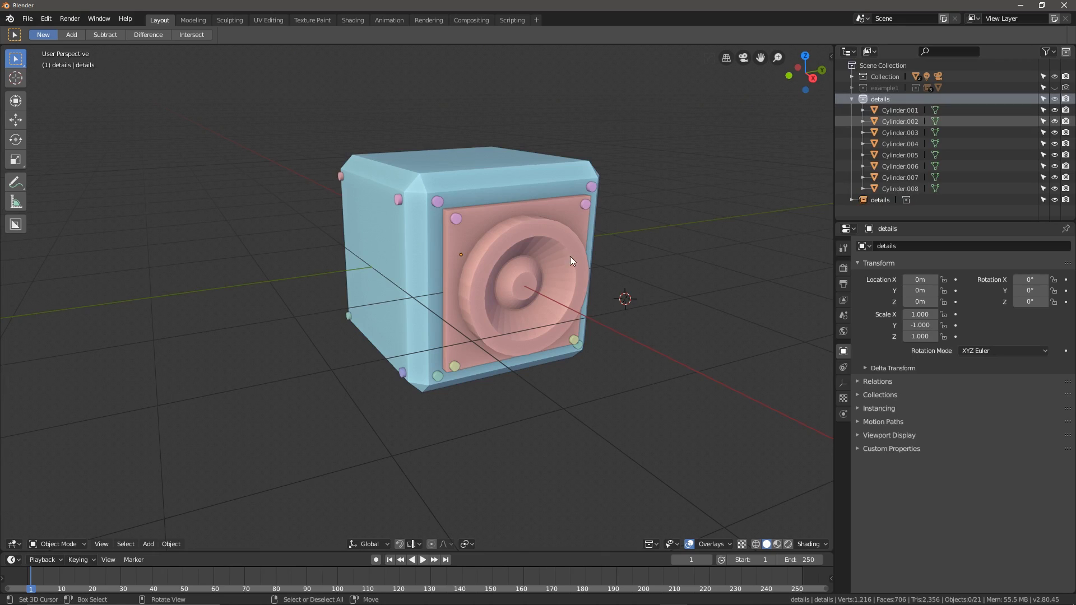
middle_drag(473, 243, 400, 272)
key(shift+a)
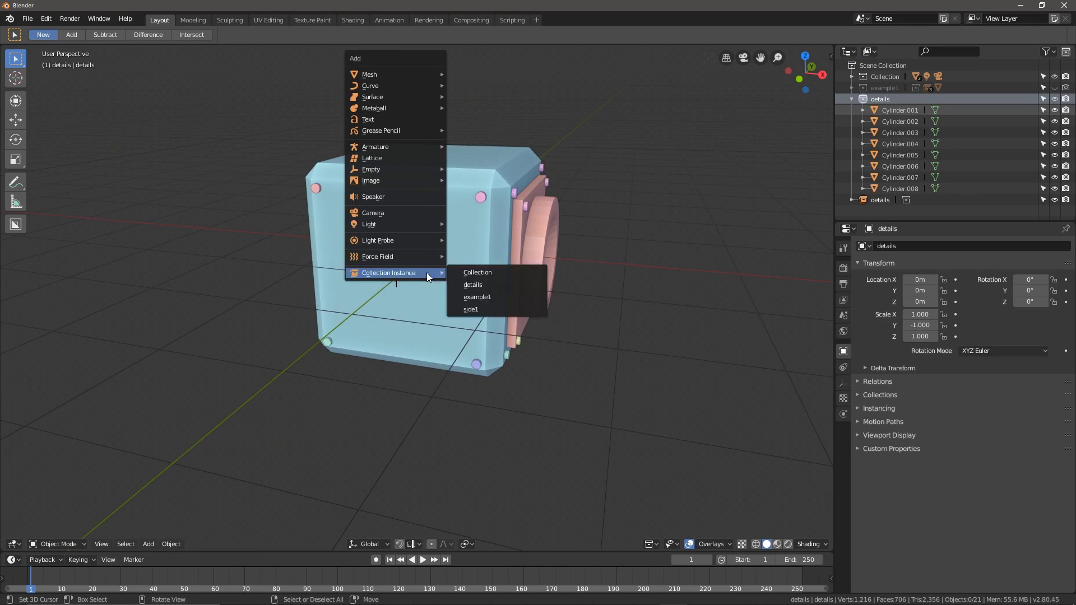
mouse_move(393, 75)
click(490, 85)
key(ctrl+Tab)
click(791, 135)
key(s)
click(617, 216)
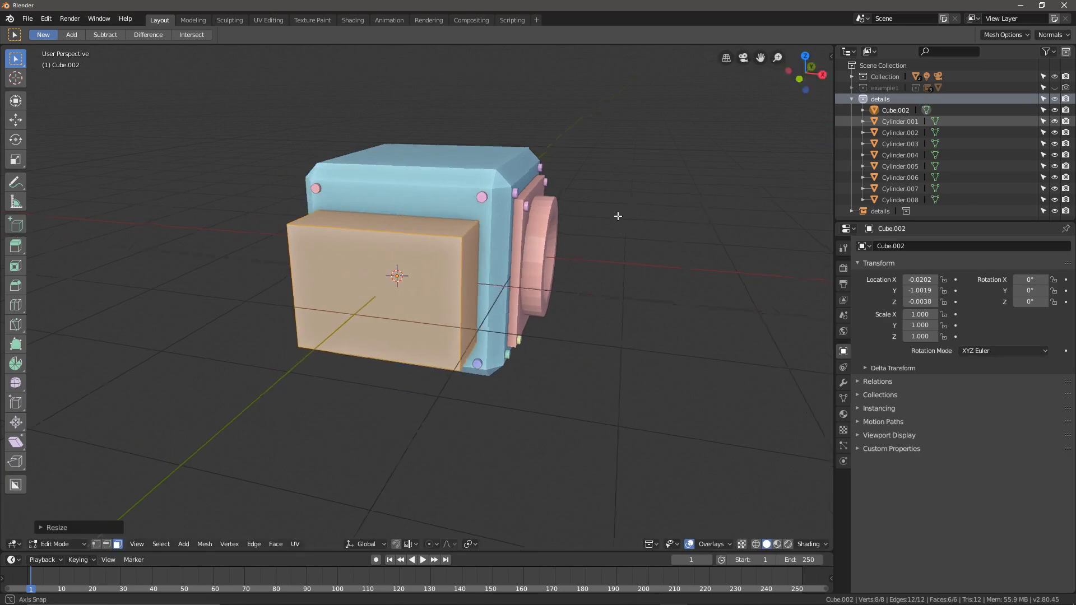
Adjust the side cube on the face and bevel its vertical edges into full rounds
middle_drag(617, 216, 555, 236)
key(Tab)
key(g)
key(y)
key(Escape)
key(Tab)
key(s)
key(2)
right_click(438, 245)
middle_drag(437, 245, 584, 252)
key(ctrl+b)
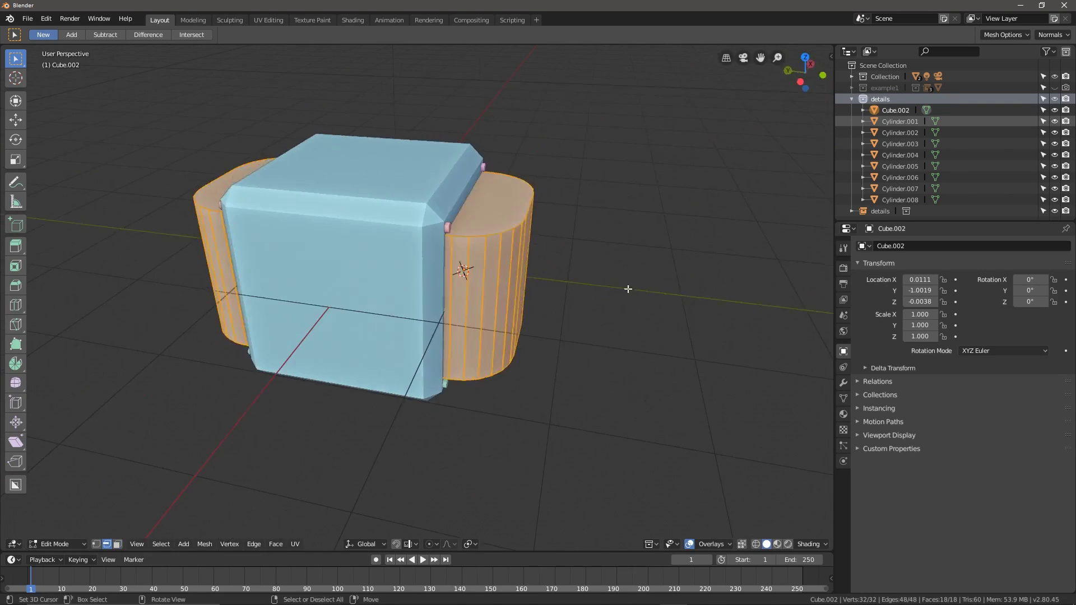
Scale and move the rounded side block along Y to fit the face, return to Object Mode and deselect it
key(s)
key(y)
key(g)
key(y)
key(Tab)
key(alt+a)
click(665, 337)
middle_drag(495, 269, 599, 334)
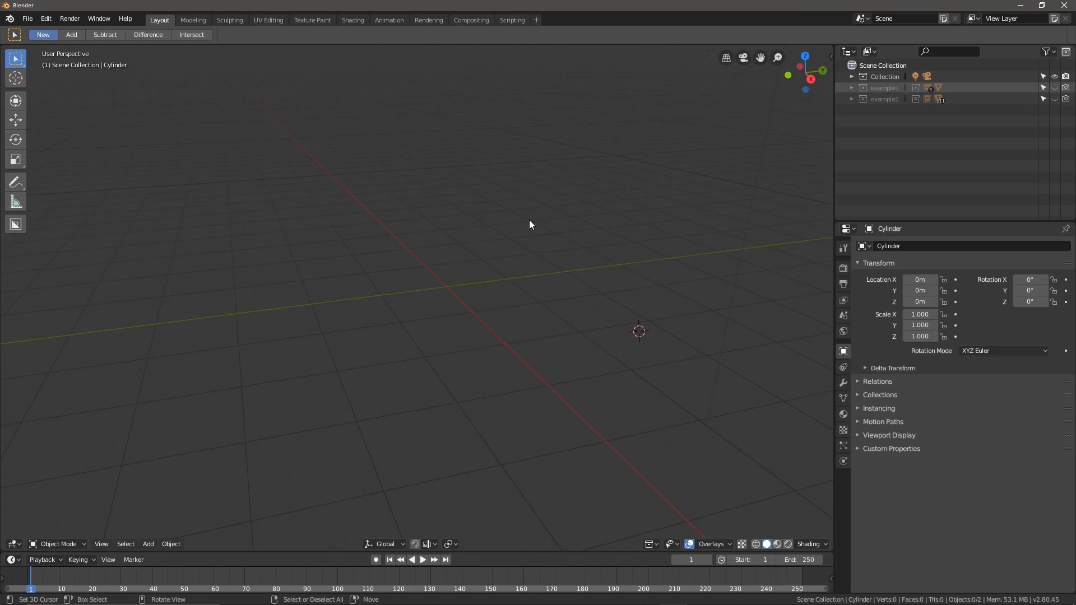
Add a NURBS path curve and clear its location to the world origin
key(shift+a)
mouse_move(505, 228)
click(580, 279)
key(alt+g)
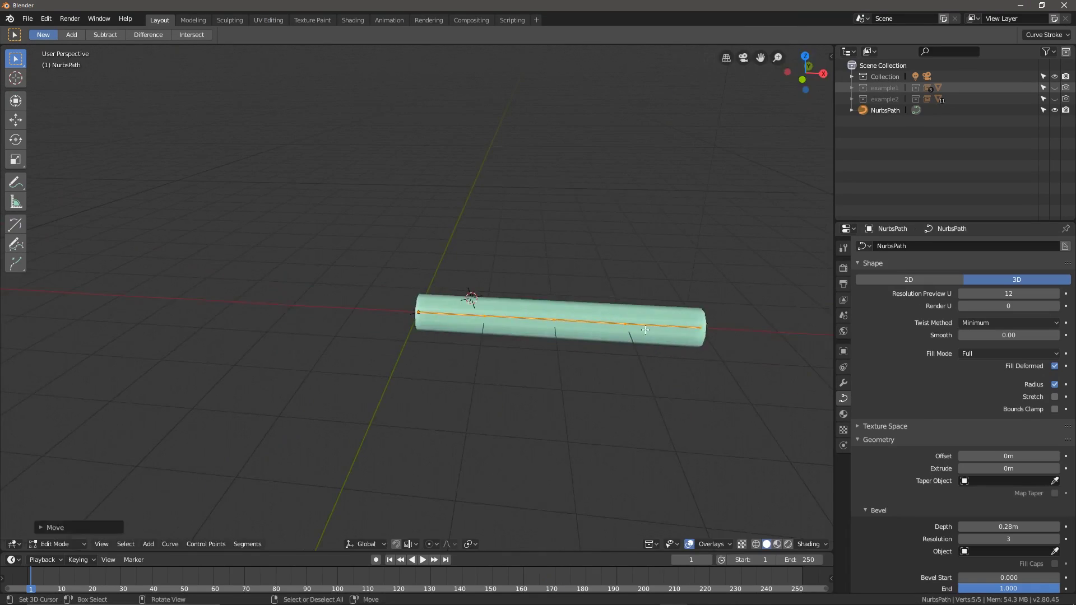
Extrude the path's end up along Z, back along X and up along Z again to shape a bent pipe
key(e)
key(z)
key(Return)
key(e)
key(x)
key(Return)
key(e)
key(z)
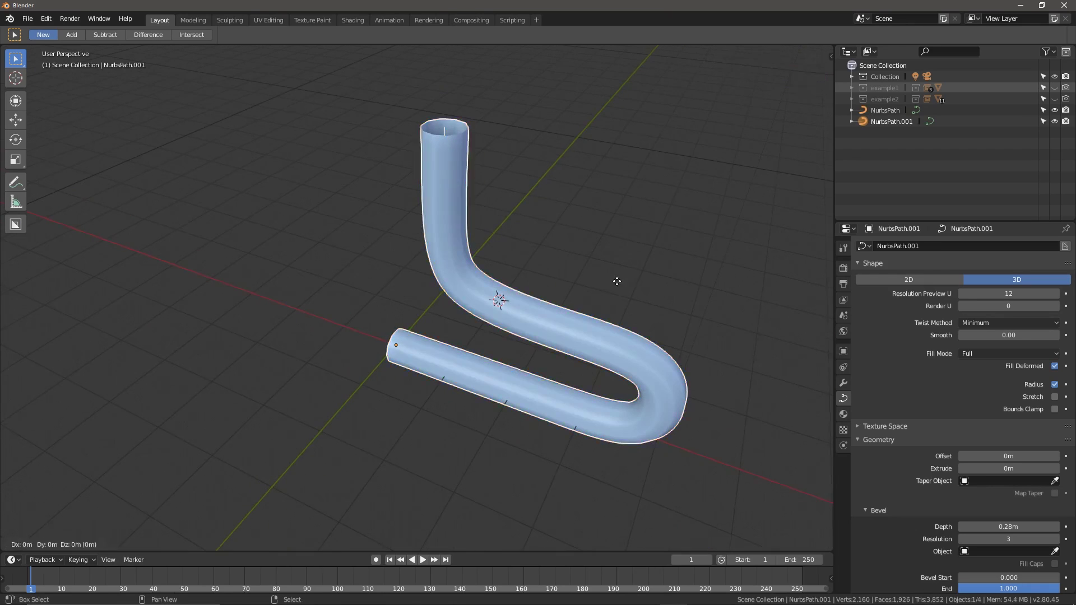
Duplicate the bent pipe in place, set the copy's bevel depth to 0.14 m and extrude to 0.26 m, and deselect it
key(shift+d)
key(Escape)
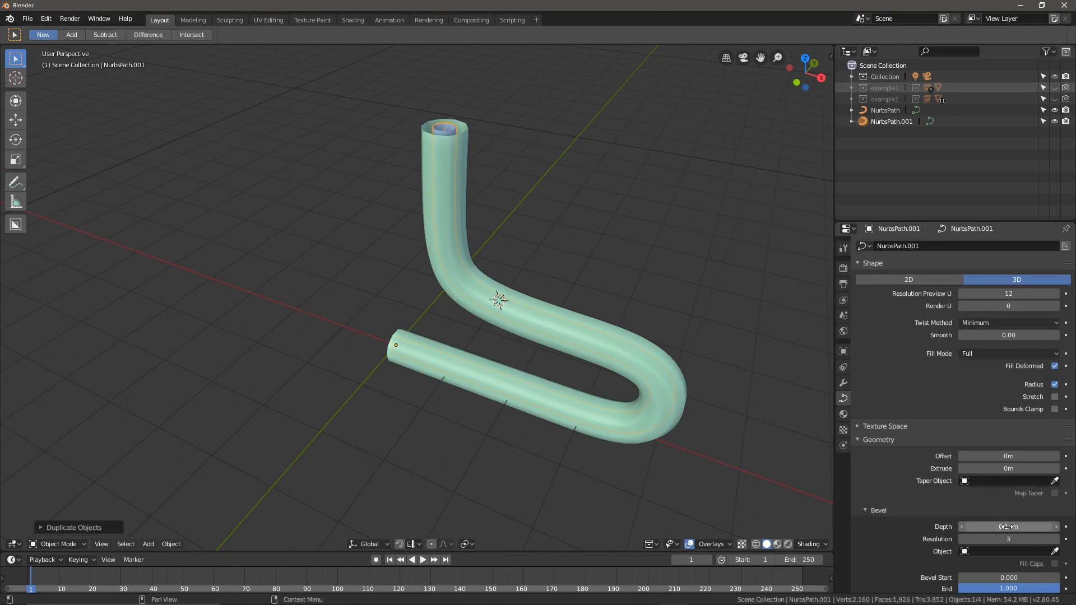
drag(1008, 469, 1026, 469)
middle_drag(660, 374, 695, 338)
click(695, 337)
Create a collection named table_leg and move the NurbsPath and NurbsPath.001 curves into it
right_click(918, 151)
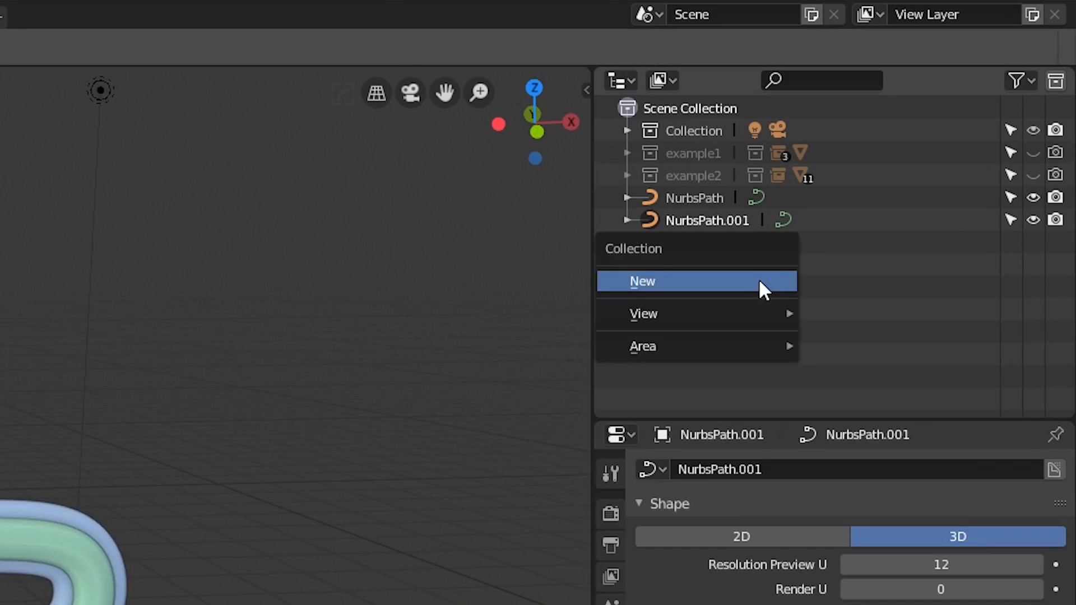
click(752, 281)
double_click(709, 199)
text(table_)
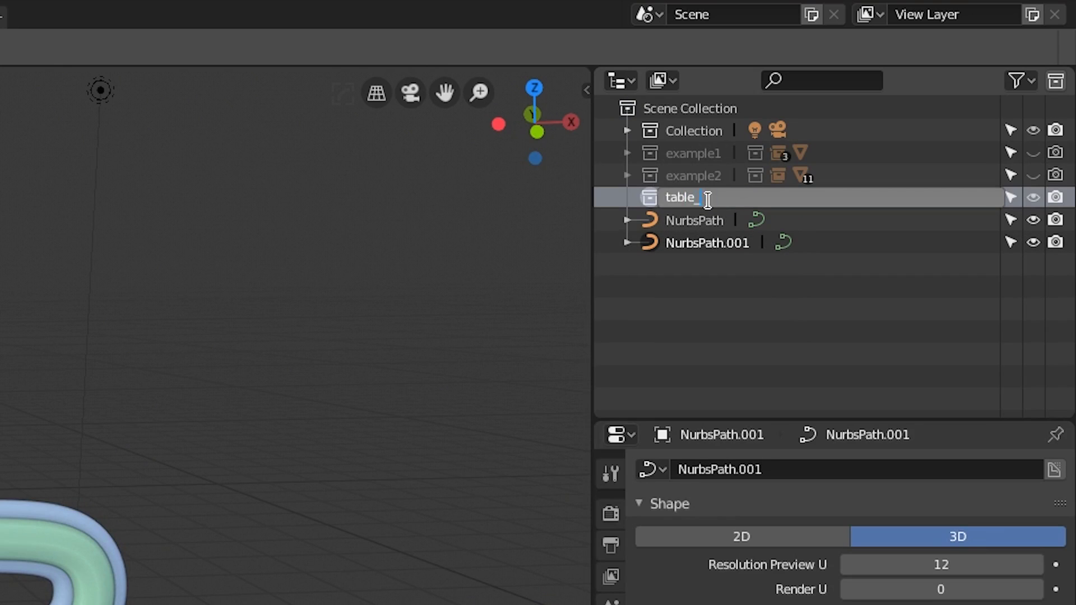
text(leg)
key(Return)
click(691, 226)
shift+click(693, 241)
drag(693, 241, 691, 197)
Add a collection instance of table_leg at the origin and rotate it about Z with snapping to form the second leg
key(shift+a)
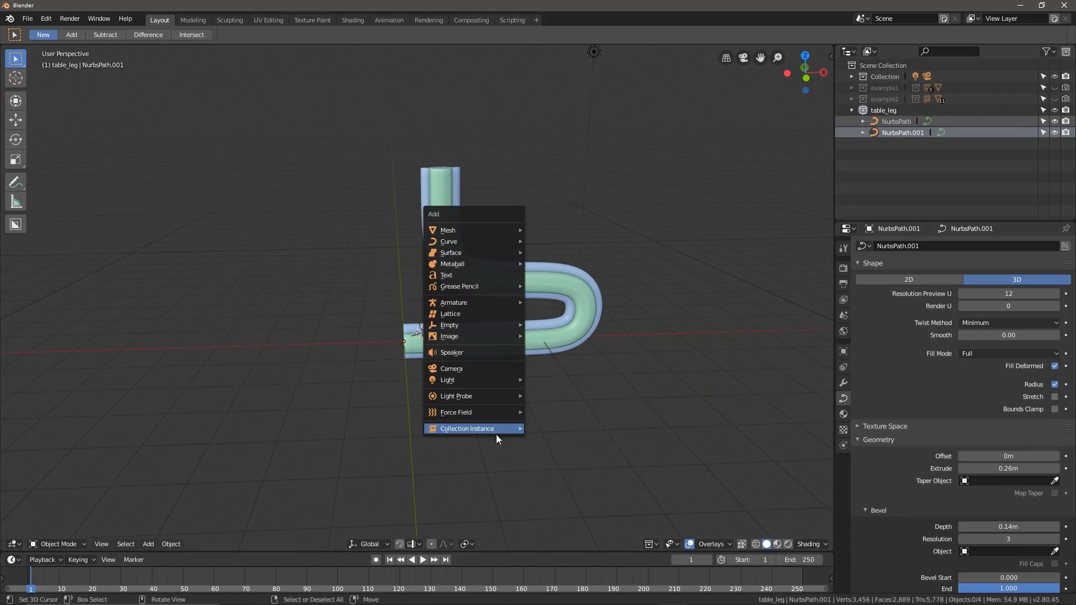
mouse_move(496, 432)
click(578, 489)
key(r)
key(z)
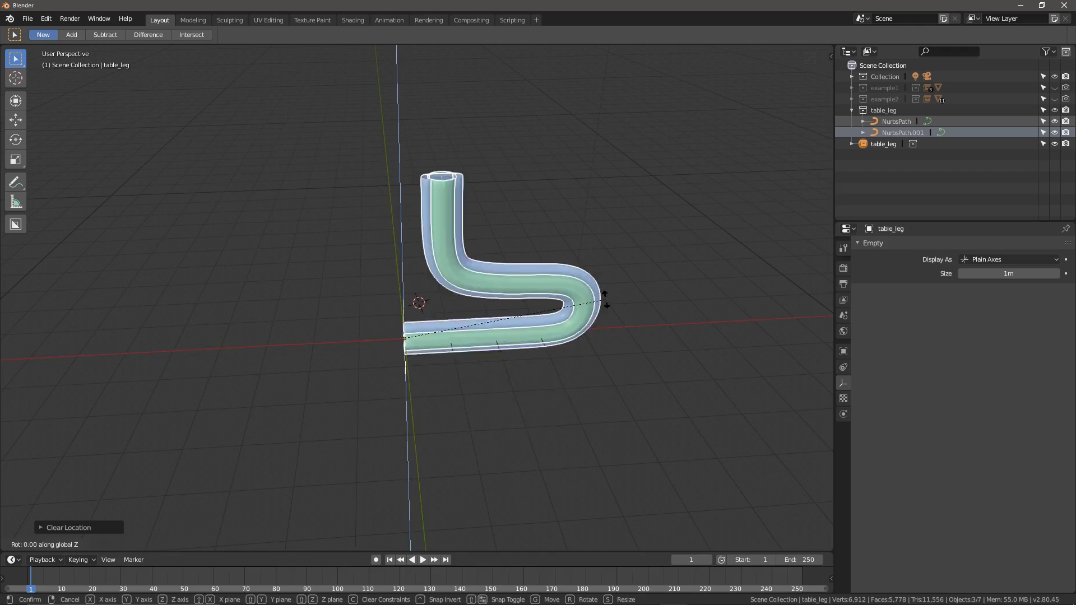
ctrl+click(372, 430)
Make a linked duplicate of the table_leg instance in place and rotate it about Z with snapping to form the third leg
middle_drag(459, 347, 589, 376)
key(alt+d)
right_click(590, 315)
key(r)
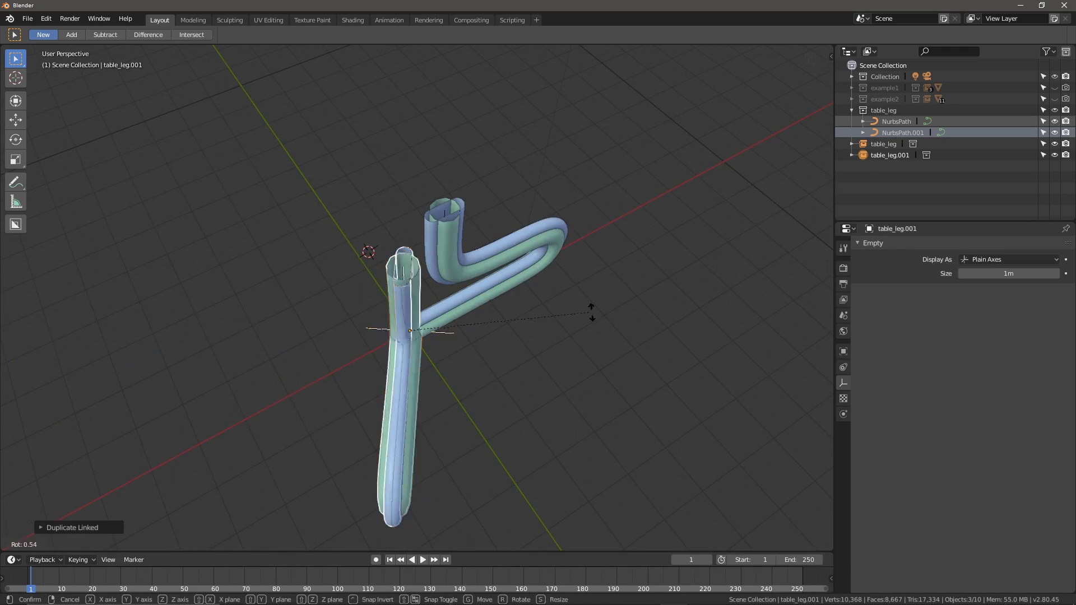
key(z)
ctrl+click(388, 426)
Edit the NurbsPath.001 curve and move its upper control points outward along X
middle_drag(547, 317, 470, 278)
right_click(470, 278)
right_click(480, 266)
key(ctrl+Tab)
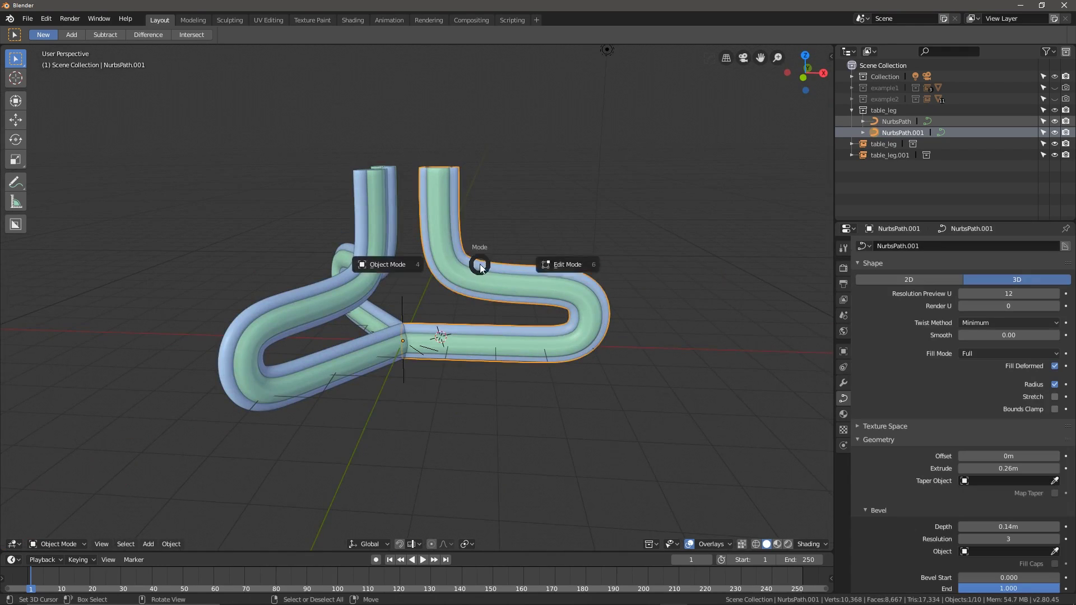
click(547, 264)
drag(492, 322, 411, 166)
key(g)
key(x)
click(489, 177)
Extrude the upper end of the NurbsPath.001 curve along X in two segments, reaching outward and back inward over the leg
shift+middle_drag(504, 168, 500, 192)
key(e)
key(x)
click(533, 187)
key(e)
key(x)
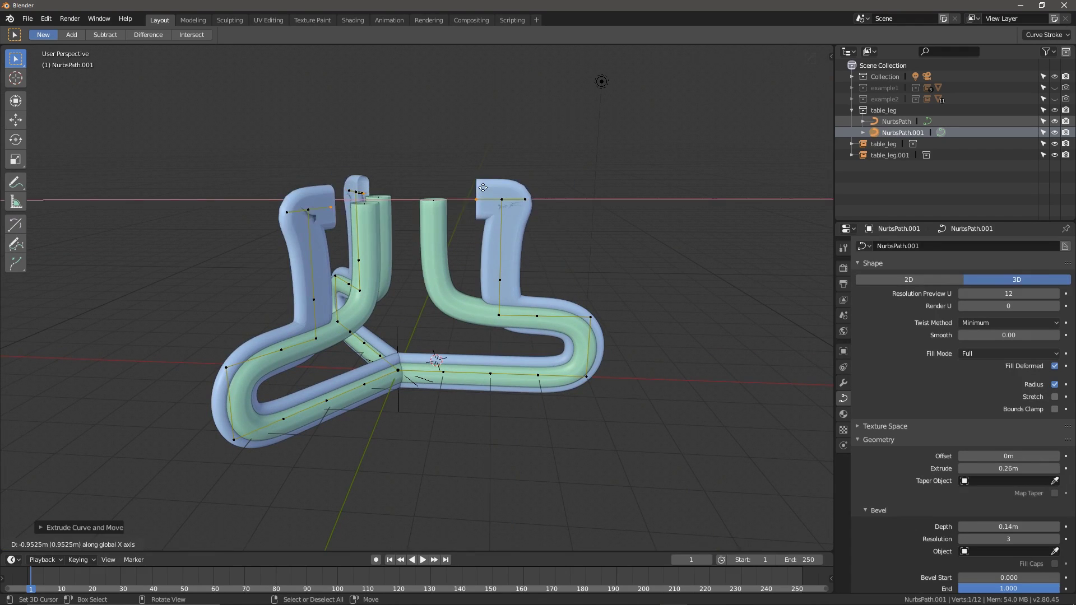
click(448, 222)
key(Tab)
Extrude the upper end of the NurbsPath curve outward along X to form a horizontal arm
click(439, 232)
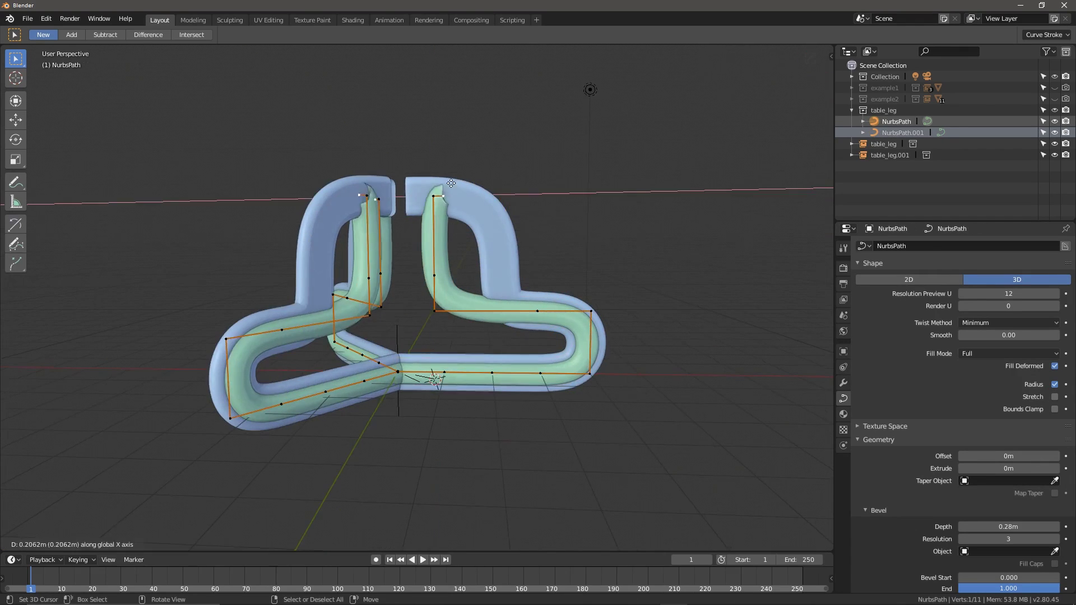
middle_drag(574, 200, 531, 274)
key(Tab)
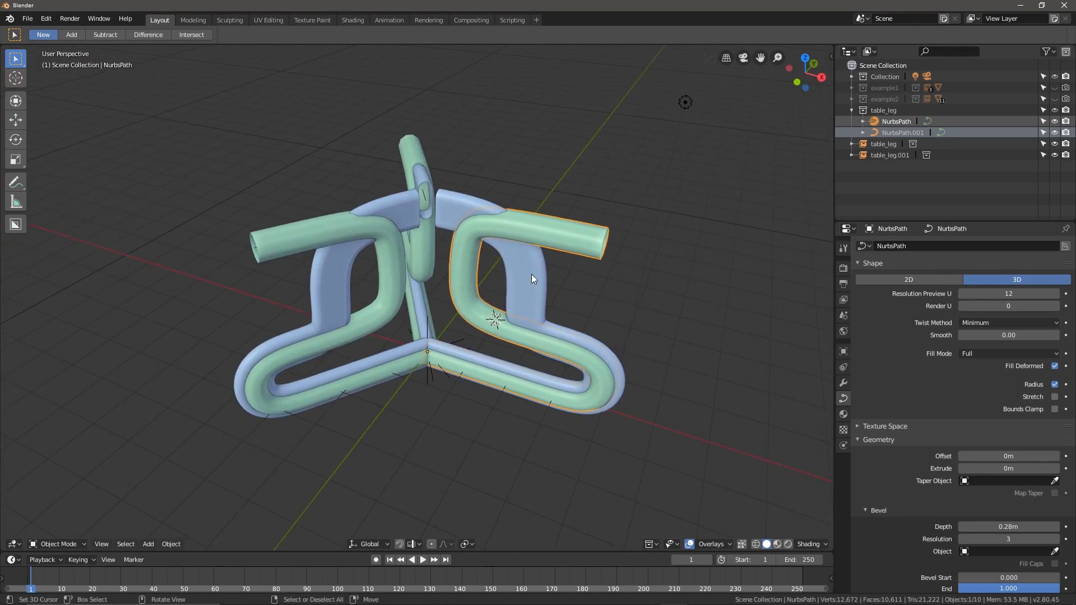
Select NurbsPath and NurbsPath.001 together and move them about -1.3 m along Y, also shifting them along X
ctrl+click(894, 131)
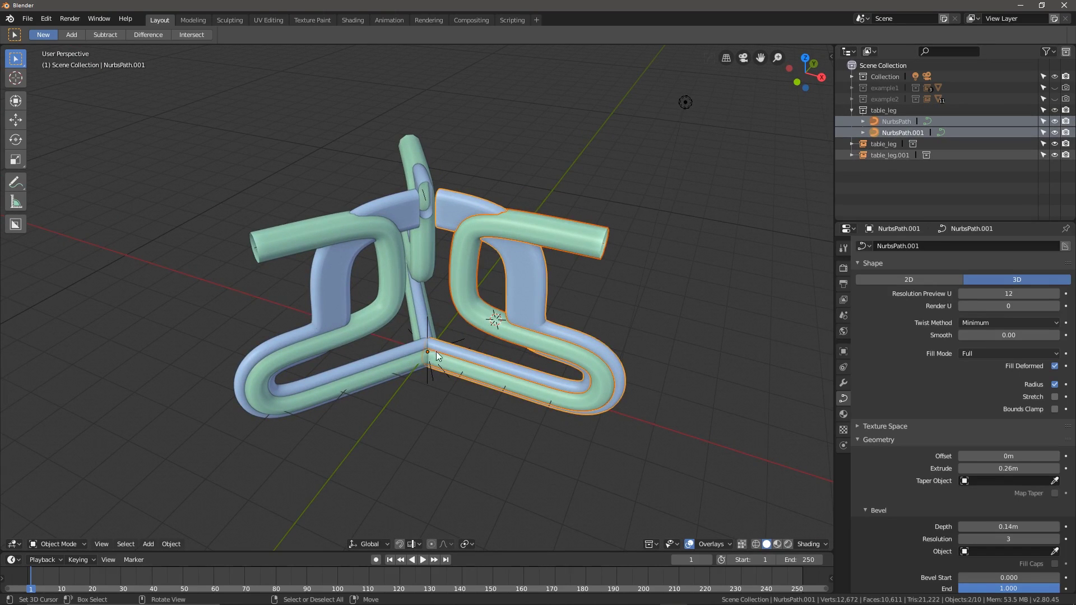
middle_drag(666, 293, 648, 297)
scroll(648, 297, up, 1)
key(g)
key(y)
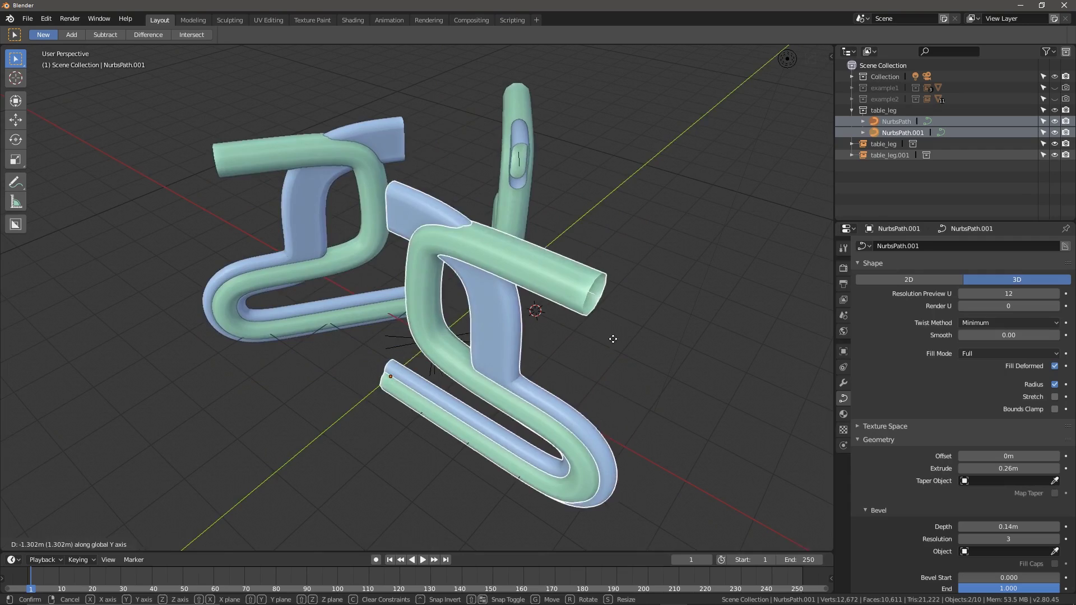
click(613, 339)
key(g)
key(x)
click(555, 322)
Rotate the two selected leg curves about the global Z axis so the three legs interlock
middle_drag(637, 355, 650, 400)
key(r)
key(z)
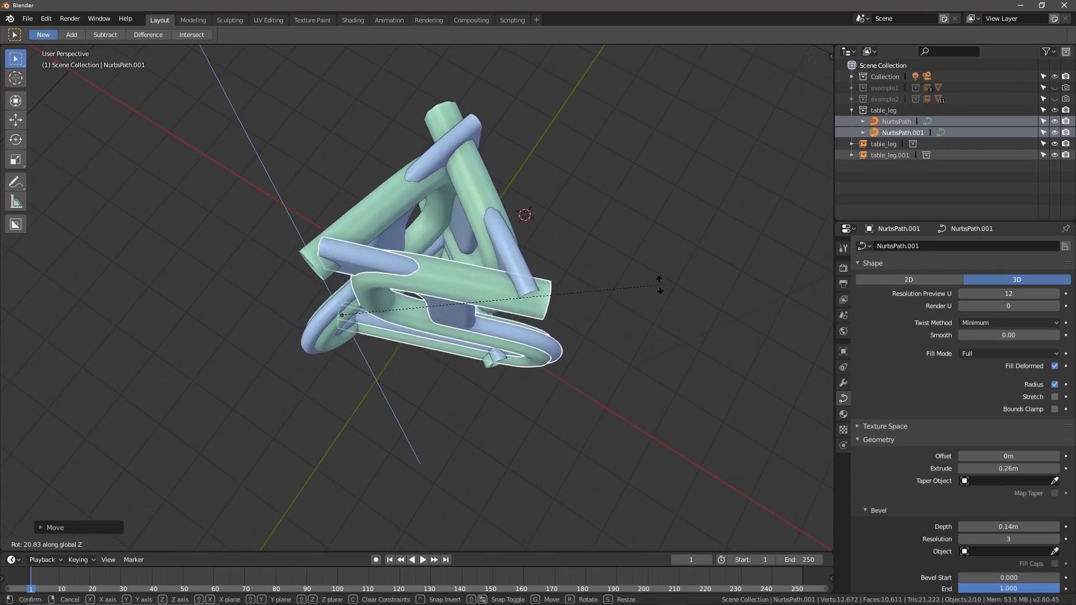
click(662, 278)
key(g)
key(shift+z)
right_click(663, 275)
Move the two leg curves within the XY plane to adjust how the legs meet
middle_drag(644, 273, 663, 269)
key(g)
key(shift+z)
click(600, 348)
middle_drag(595, 358, 661, 341)
right_click(563, 317)
Edit the leg curves and extrude the selected curve end within the XY plane
key(Tab)
key(e)
key(shift+z)
click(409, 325)
key(alt+a)
key(Tab)
Edit the NurbsPath curve again and extrude its end along Y
middle_drag(466, 387, 401, 395)
key(Tab)
key(e)
key(y)
click(435, 327)
scroll(504, 359, up, 2)
middle_drag(435, 327, 533, 337)
key(Tab)
Collapse the table_leg collection, make Collection active, and add a cylinder with its location reset to the origin
key(alt+a)
scroll(507, 378, down, 4)
click(851, 110)
click(886, 76)
key(shift+a)
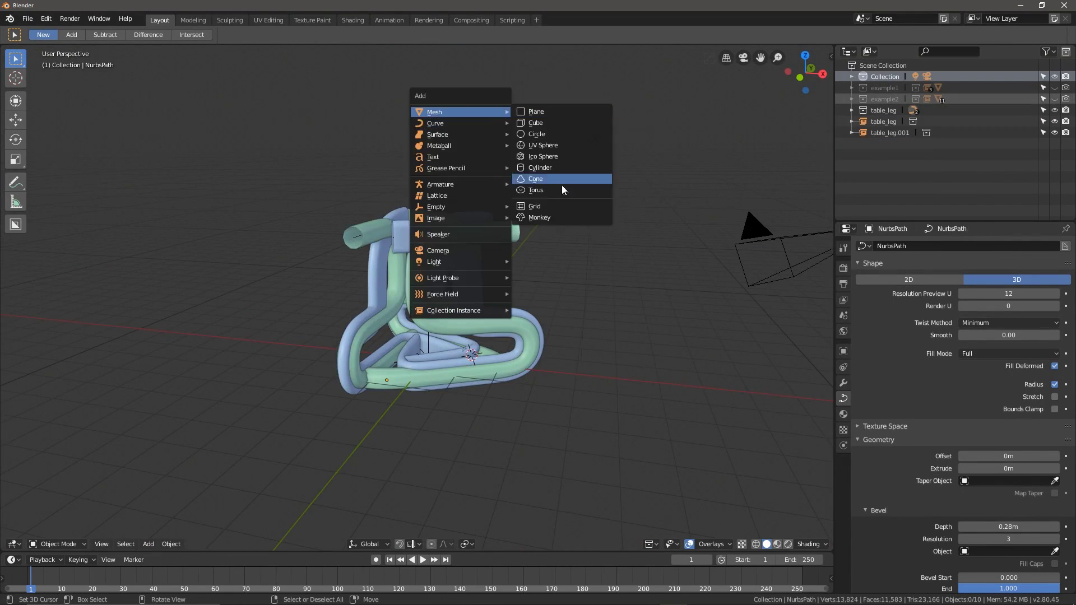
click(552, 168)
key(alt+g)
Flatten the cylinder mesh along Z and widen it in the XY plane into a thin round tabletop
key(Tab)
click(658, 326)
key(s)
key(z)
key(s)
key(shift+z)
key(s)
key(shift+z)
click(723, 334)
key(Tab)
Raise the tabletop cylinder about 4.2 m along Z so it sits on top of the legs
key(g)
key(z)
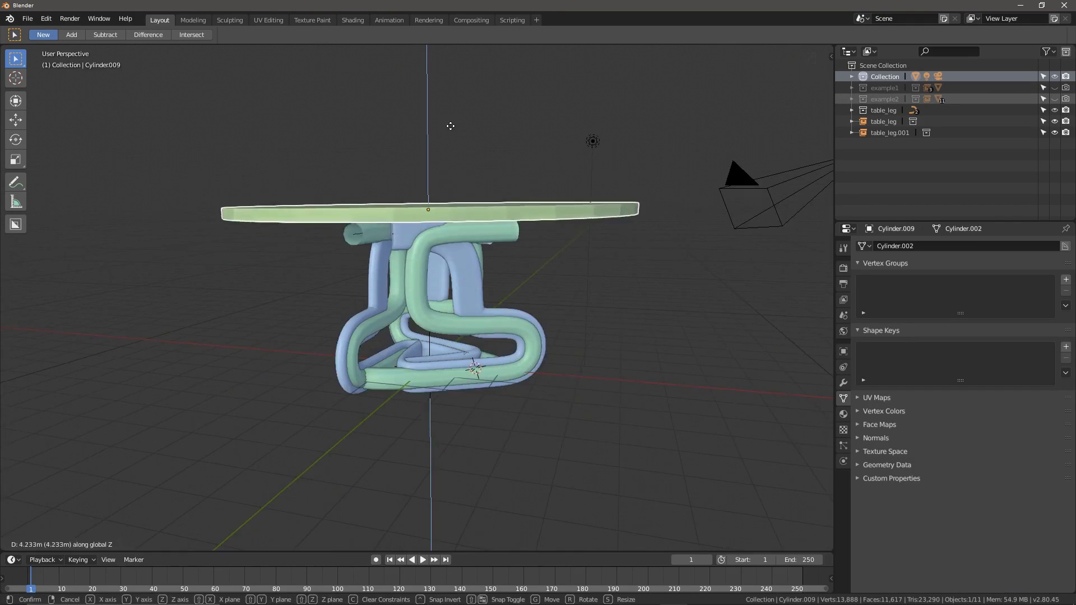
click(449, 125)
key(alt+a)
middle_drag(477, 197, 518, 249)
scroll(518, 249, down, 3)
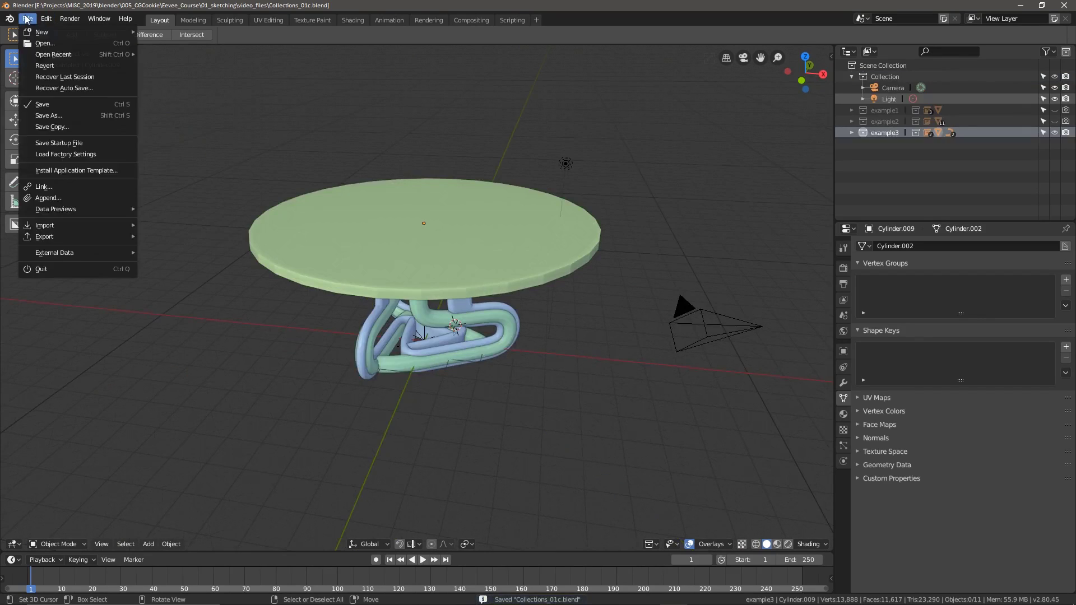
Open the recent file build_07_anim.blend
mouse_move(60, 50)
click(204, 66)
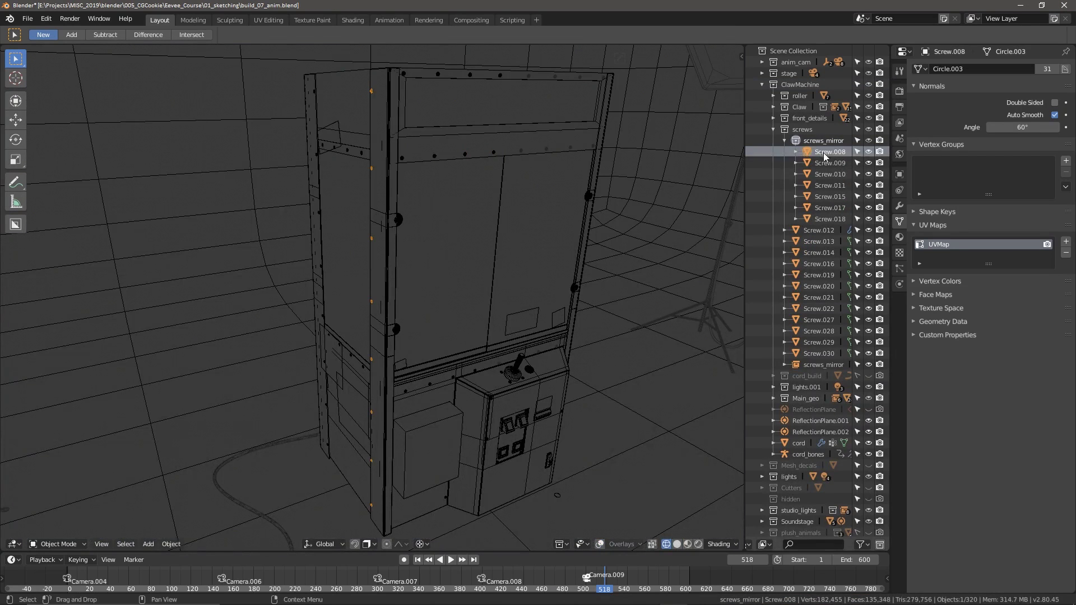
Select the screw objects in the screws_mirror collection one by one, plus its mirrored instance, to examine where they sit
click(828, 171)
click(830, 186)
click(829, 196)
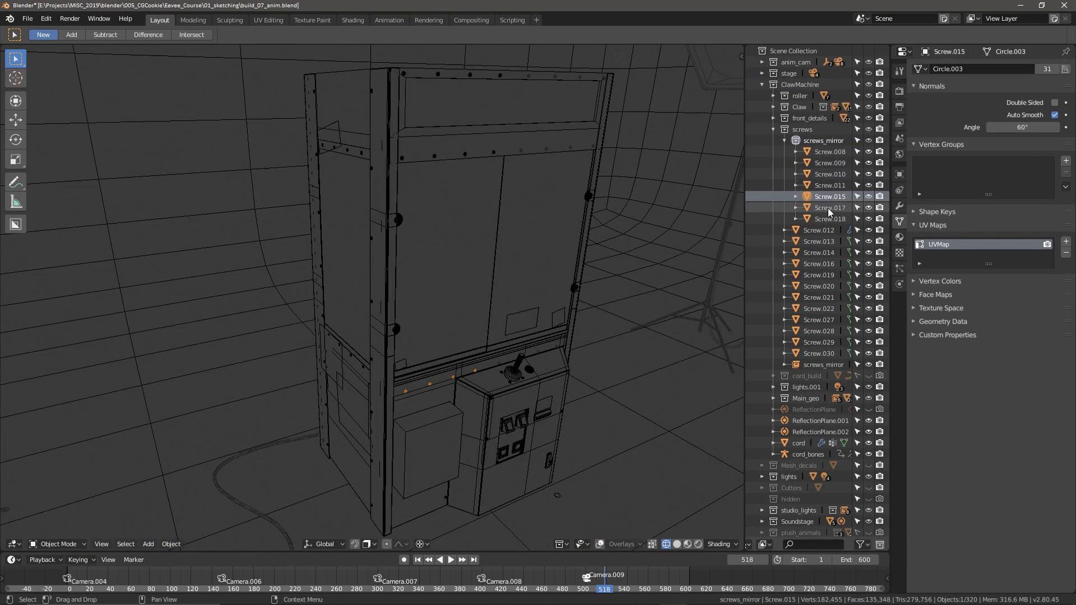
click(828, 207)
click(829, 217)
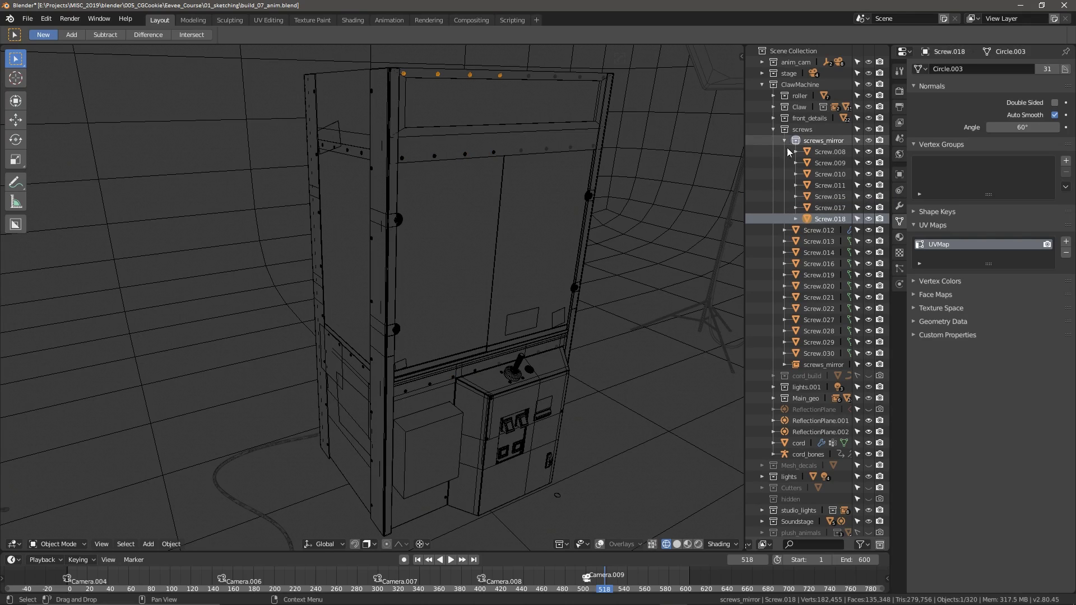
click(817, 365)
middle_drag(617, 338, 506, 323)
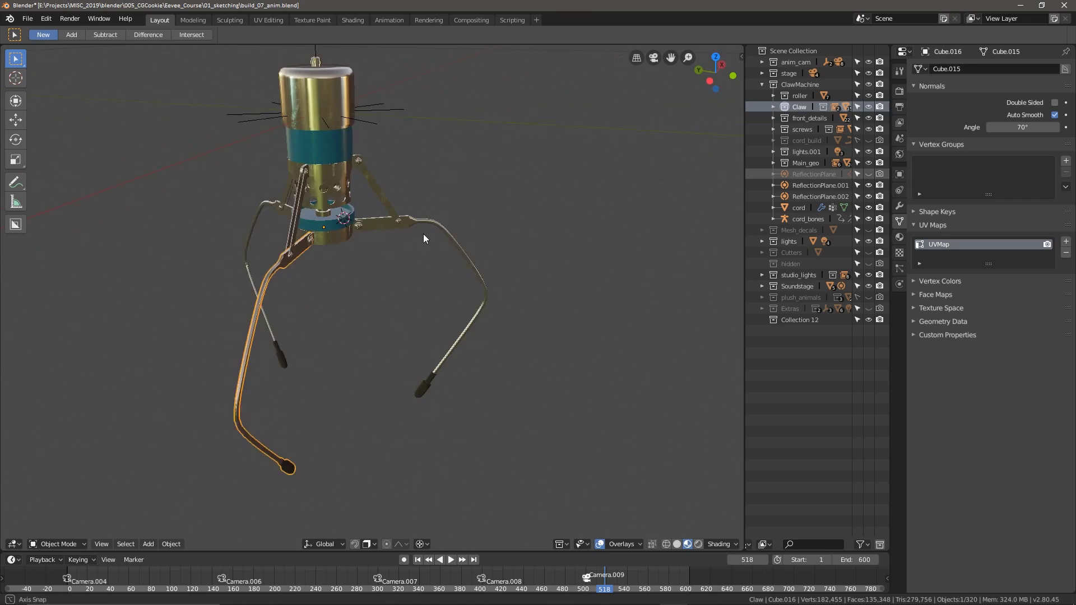
mouse_move(423, 234)
middle_down()
mouse_move(375, 227)
mouse_move(411, 227)
middle_up()
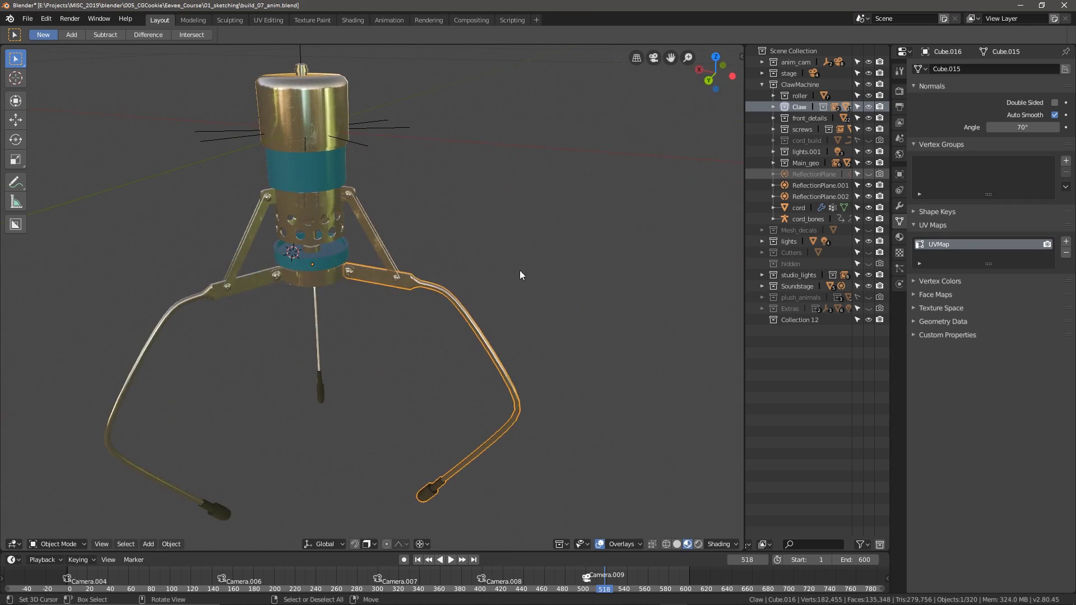
key(r)
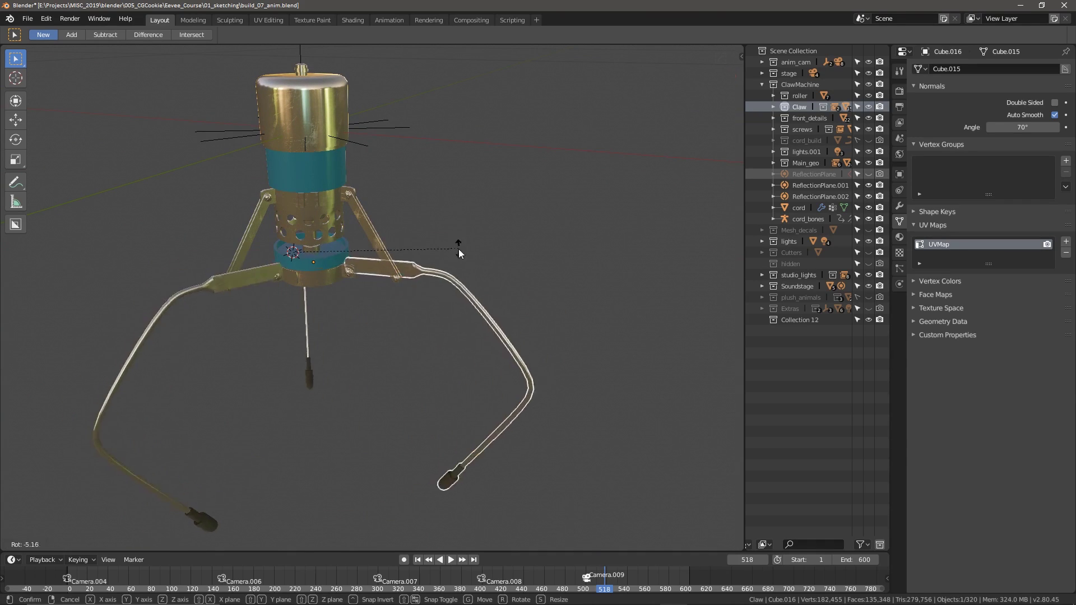
right_click(459, 249)
Select the claw_actual.001 instance and rotate it about the global Z axis
click(382, 240)
middle_drag(382, 240, 570, 292)
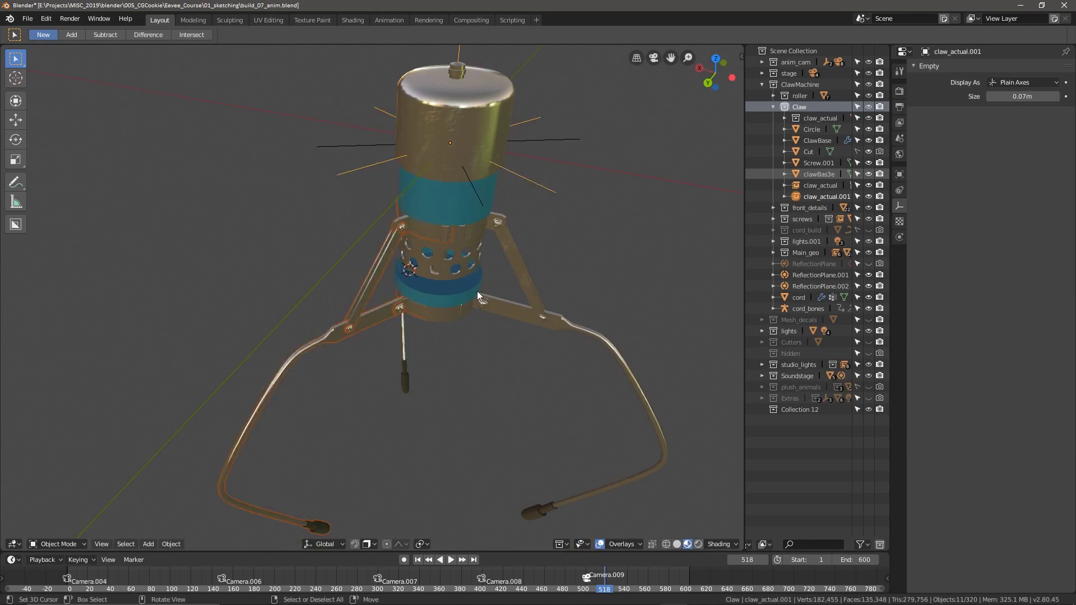
key(r)
key(z)
click(480, 153)
Make a linked duplicate of claw_actual.001 in place and rotate it about Z to add another claw arm
middle_drag(480, 152, 575, 244)
key(alt+d)
key(Escape)
key(r)
key(z)
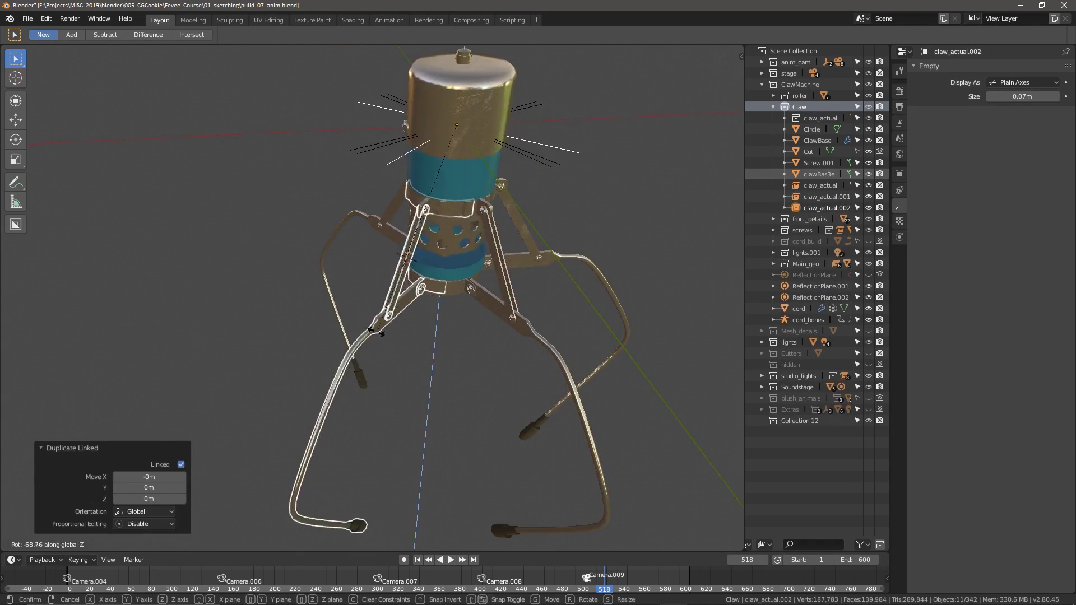
click(353, 280)
Make a linked duplicate of claw_actual.002 in place and rotate it about Z into the next gap
middle_drag(353, 280, 551, 318)
key(alt+d)
key(Escape)
key(r)
key(z)
click(296, 349)
Rotate the claw_actual instance about Z to even out the spacing of the claw arms, and clear the selection
shift+click(297, 247)
middle_drag(297, 247, 439, 356)
key(r)
key(z)
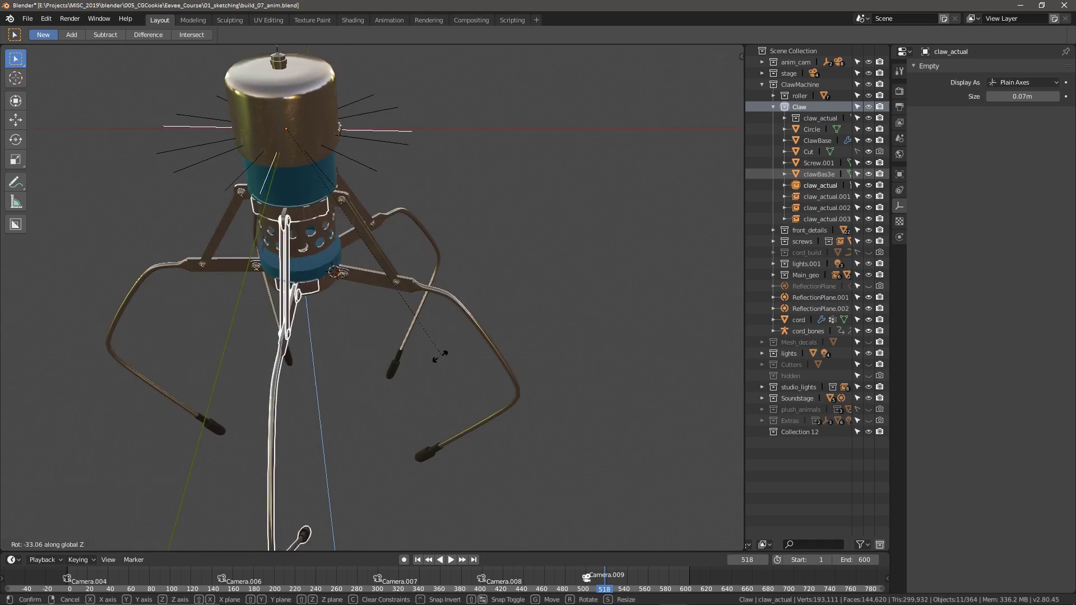
click(440, 356)
key(alt+a)
scroll(493, 303, down, 4)
Leave local view to show the whole studio scene and add a collection instance of ClawMachine
middle_drag(503, 268, 418, 299)
scroll(533, 342, up, 3)
key(KP_Divide)
key(shift+a)
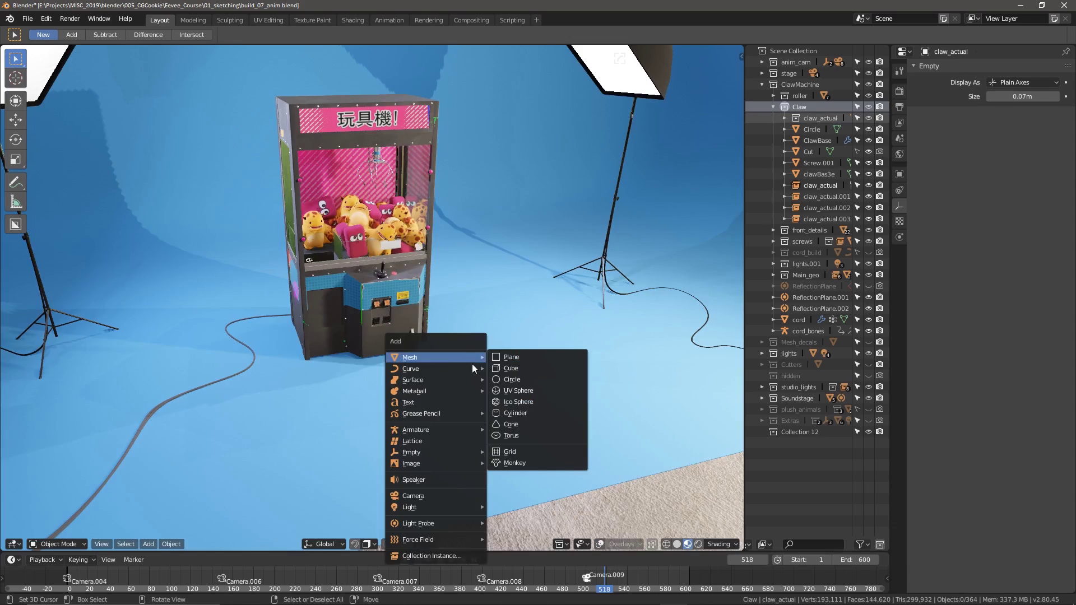
mouse_move(449, 559)
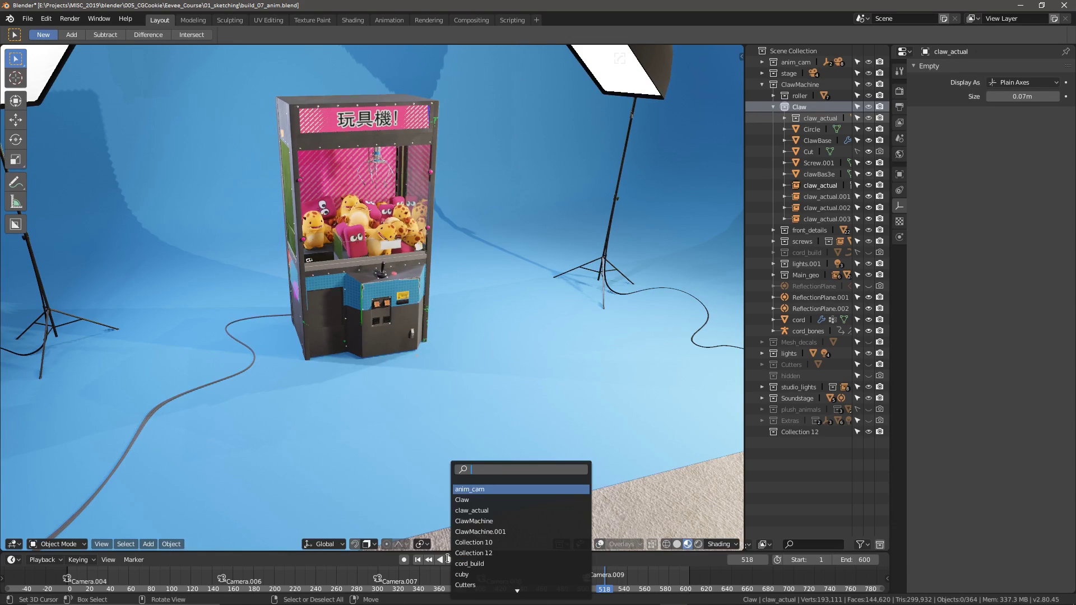
click(491, 523)
Rotate the ClawMachine instance about -48.7° around Z and move it in the XY plane beside the original machine
middle_drag(527, 284, 552, 378)
key(r)
key(z)
click(611, 395)
key(g)
key(shift+z)
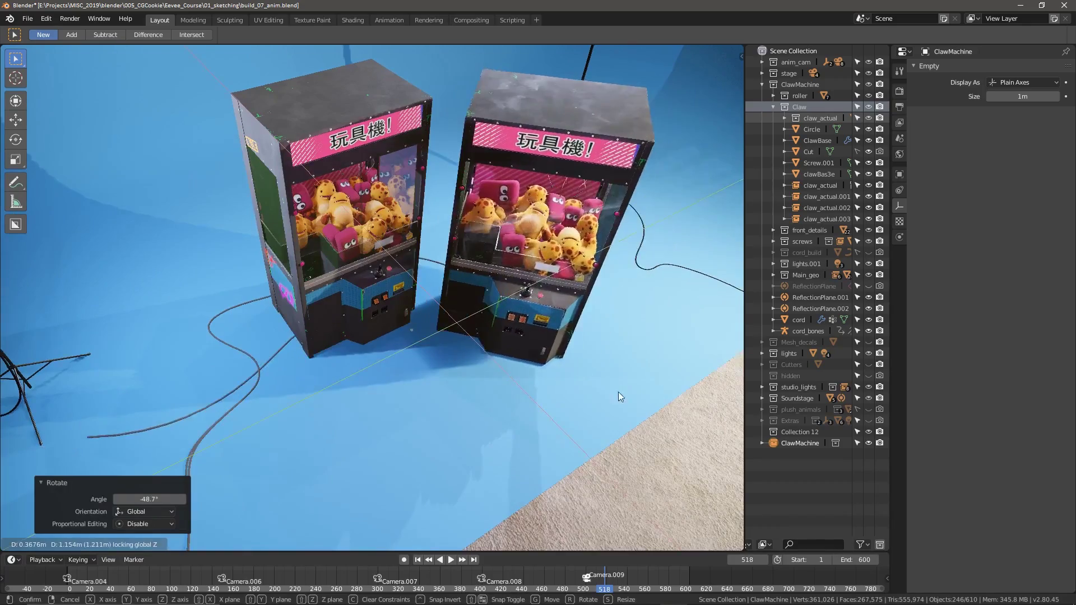
click(619, 392)
Refine the ClawMachine instance's position in the XY plane and its Z rotation so it lines up with the original
middle_drag(619, 393, 529, 356)
key(g)
key(shift+z)
click(532, 335)
key(r)
key(z)
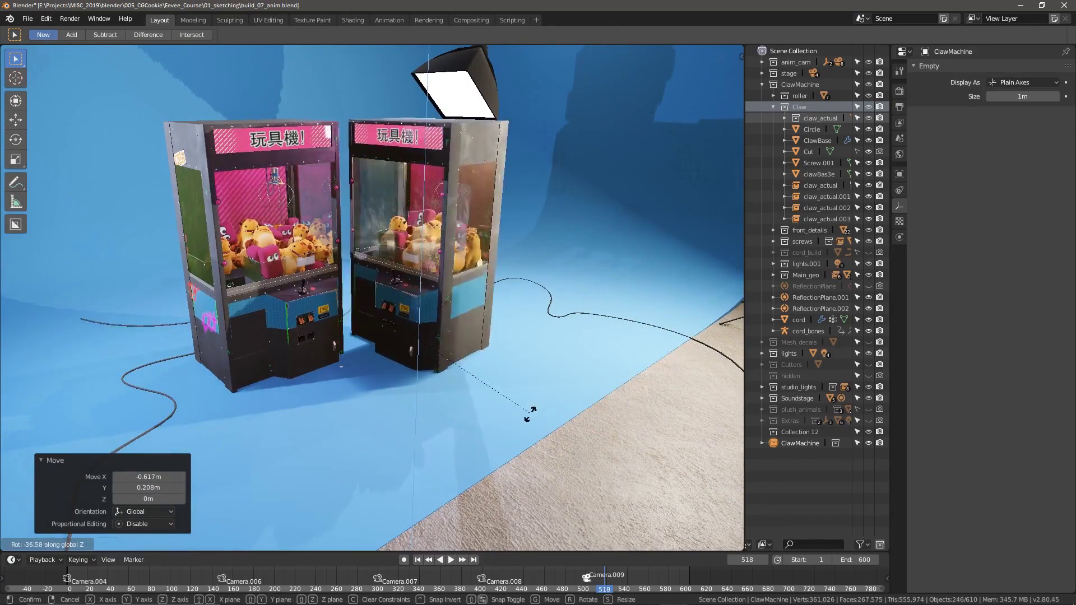
click(564, 289)
key(g)
key(shift+z)
click(563, 269)
Duplicate the ClawMachine instance about 3.1 m away in the XY plane and rotate the copy about -28.6°
key(shift+d)
key(shift+z)
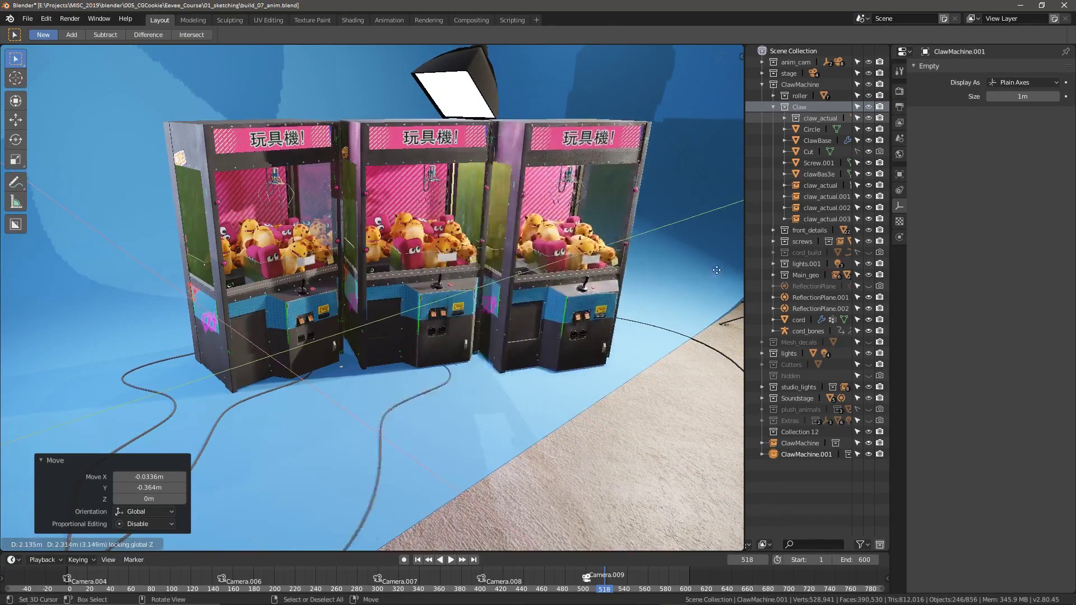
click(717, 270)
key(r)
click(591, 419)
Duplicate the ClawMachine.001 instance about 2.6 m away in the XY plane to add a fourth machine to the row
key(shift+d)
key(shift+z)
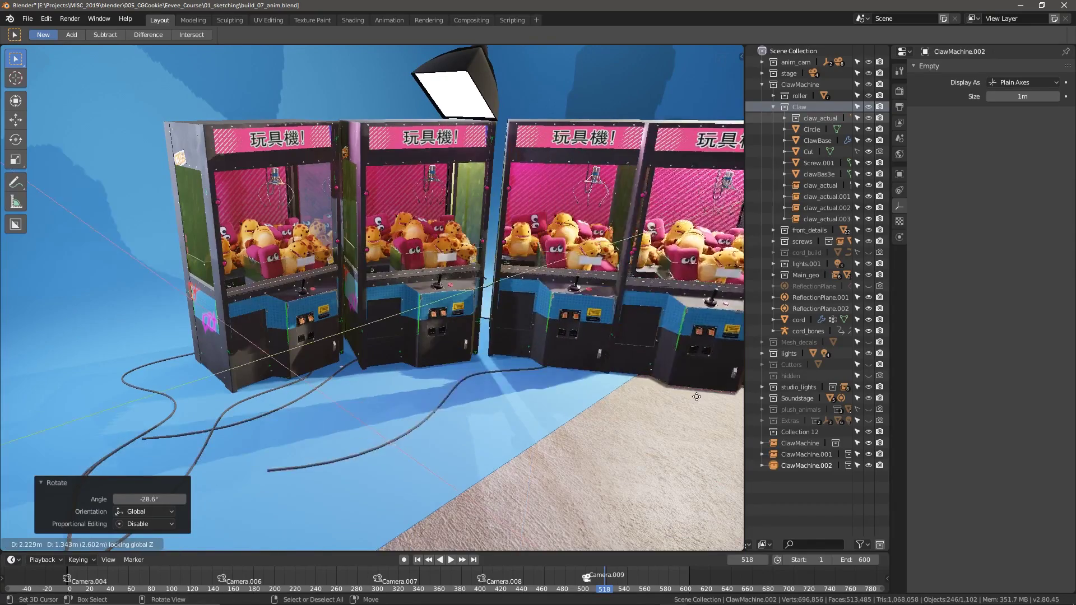
click(697, 397)
middle_drag(697, 397, 591, 399)
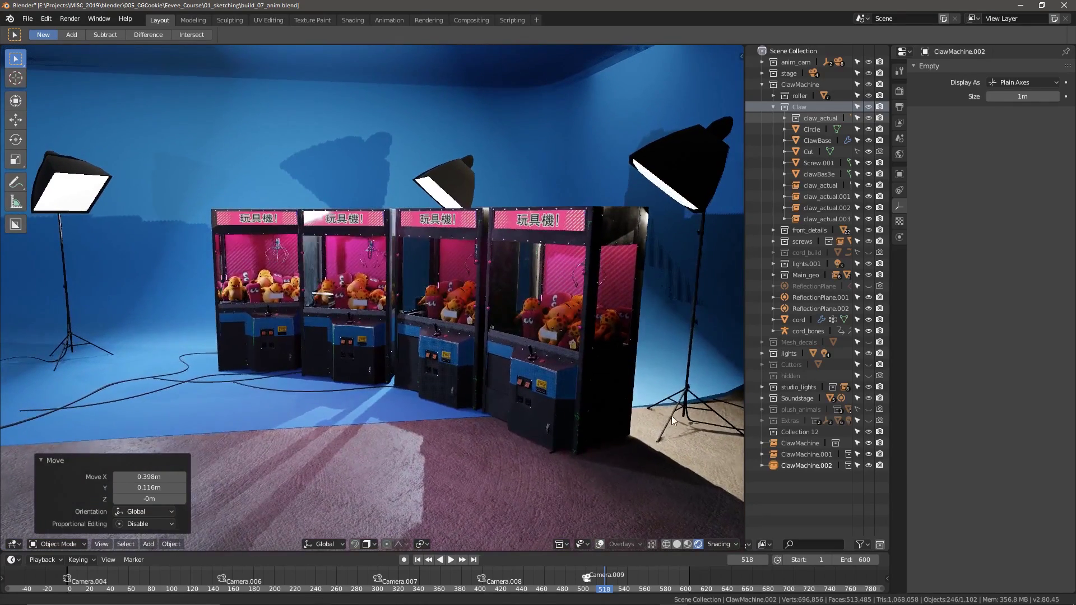